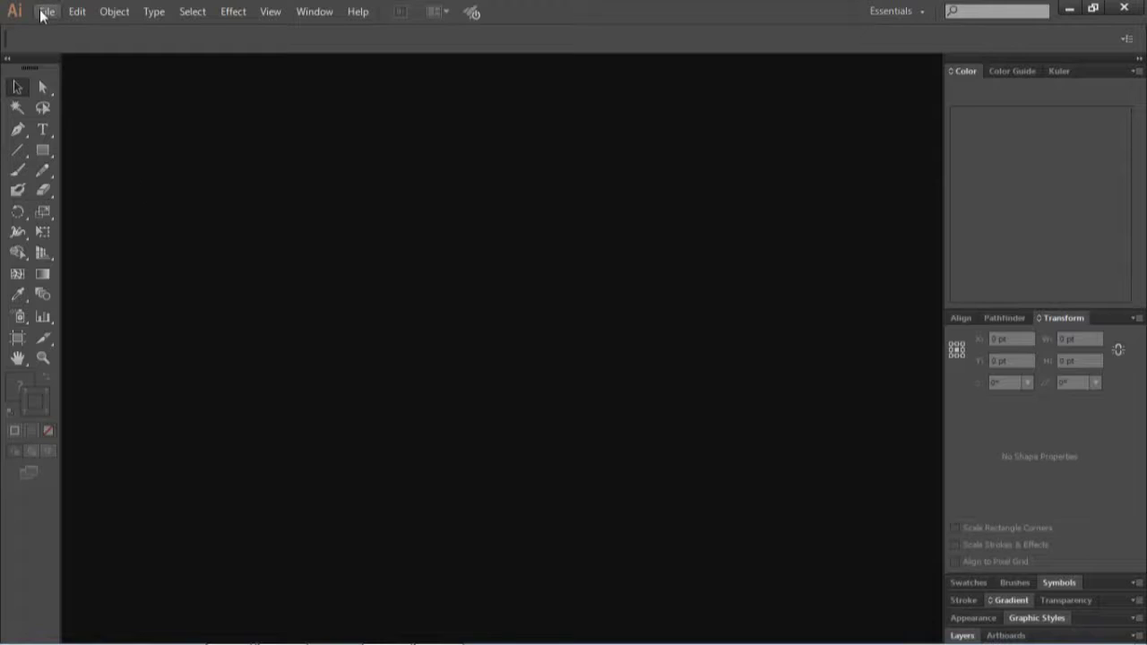
# Step: Create a new 1920 × 1080 px document
pyautogui.click(42, 15)
pyautogui.click(88, 32)
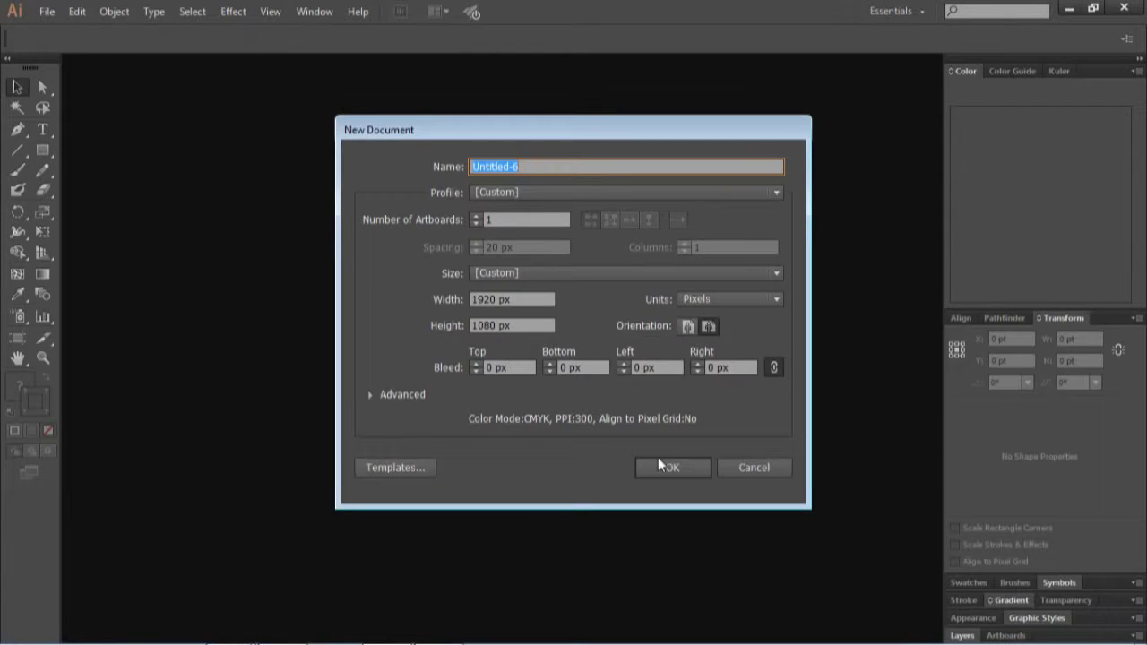
pyautogui.click(662, 467)
# Step: Draw a roughly 547 px square rounded rectangle near the artboard centre
pyautogui.click(45, 152)
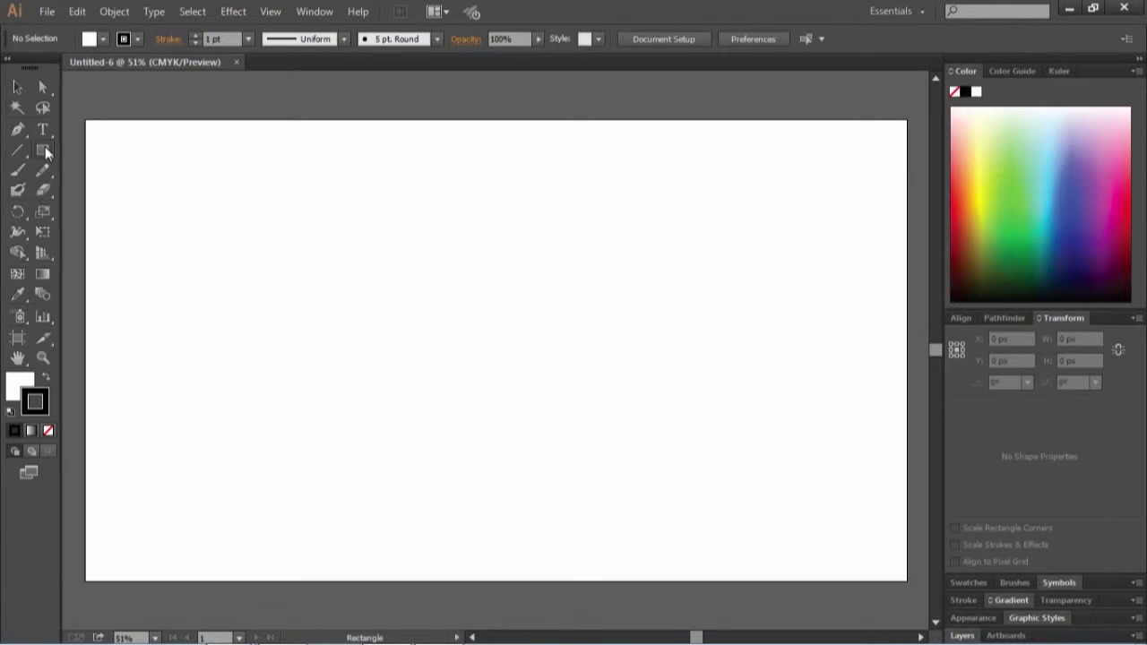
pyautogui.moveTo(47, 153); pyautogui.dragTo(86, 167)
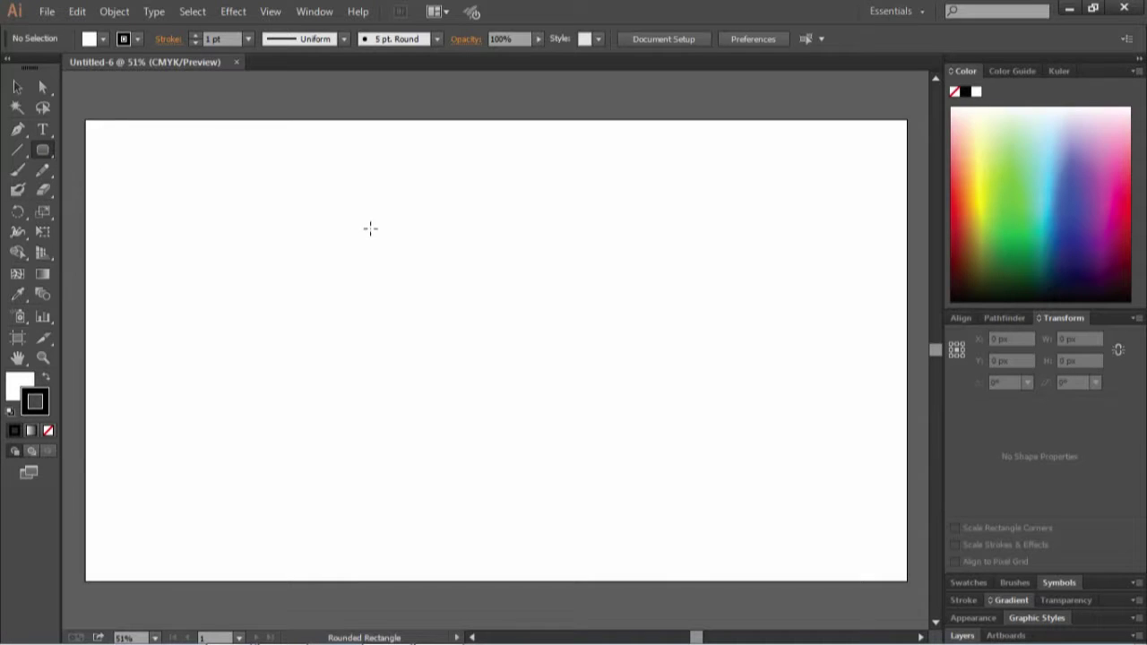
pyautogui.moveTo(358, 229); pyautogui.dragTo(591, 424)
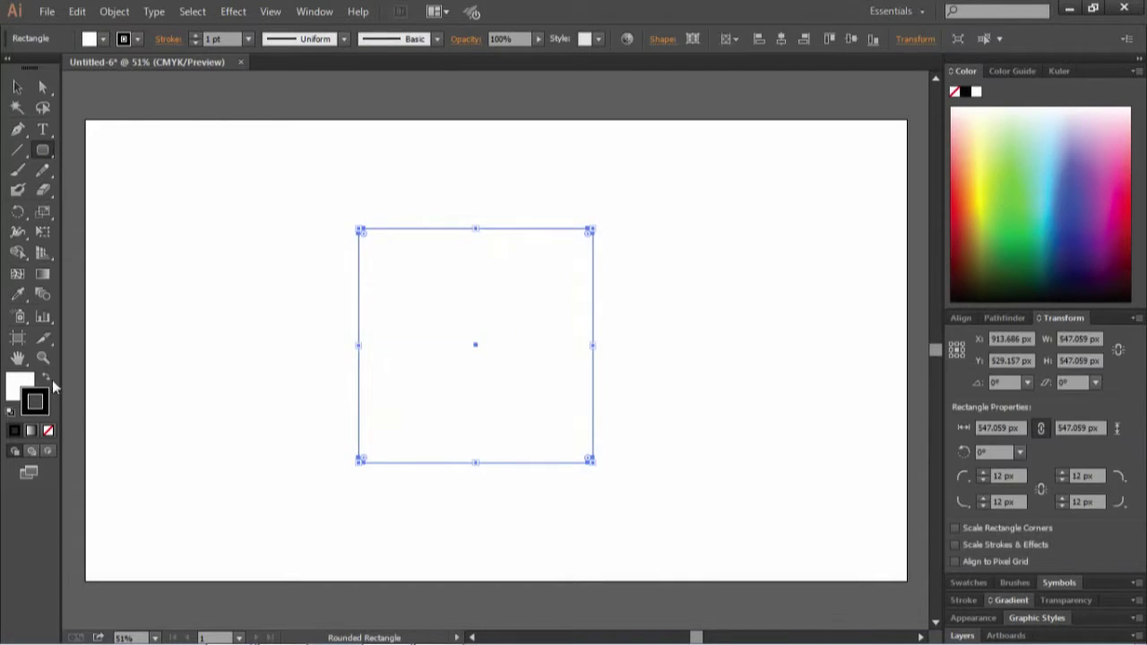
# Step: Give the square a crimson #ea0038 fill and no stroke
pyautogui.click(49, 430)
pyautogui.doubleClick(18, 383)
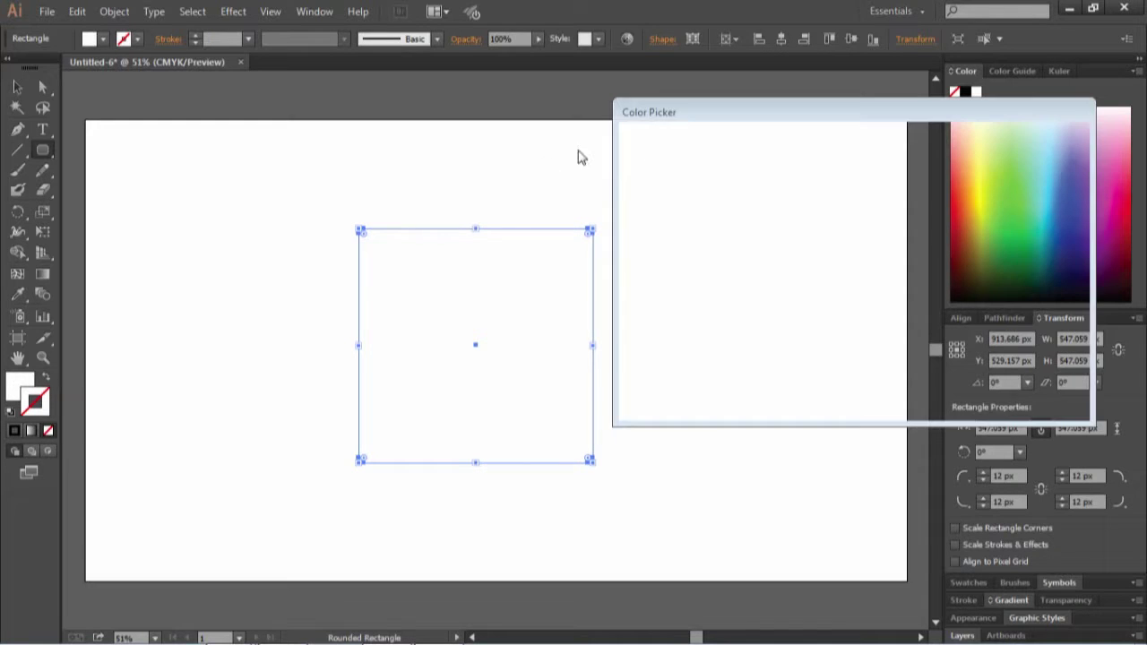
pyautogui.moveTo(868, 180)
pyautogui.mouseDown()
pyautogui.moveTo(866, 153)
pyautogui.moveTo(848, 173)
pyautogui.moveTo(874, 165)
pyautogui.mouseUp()
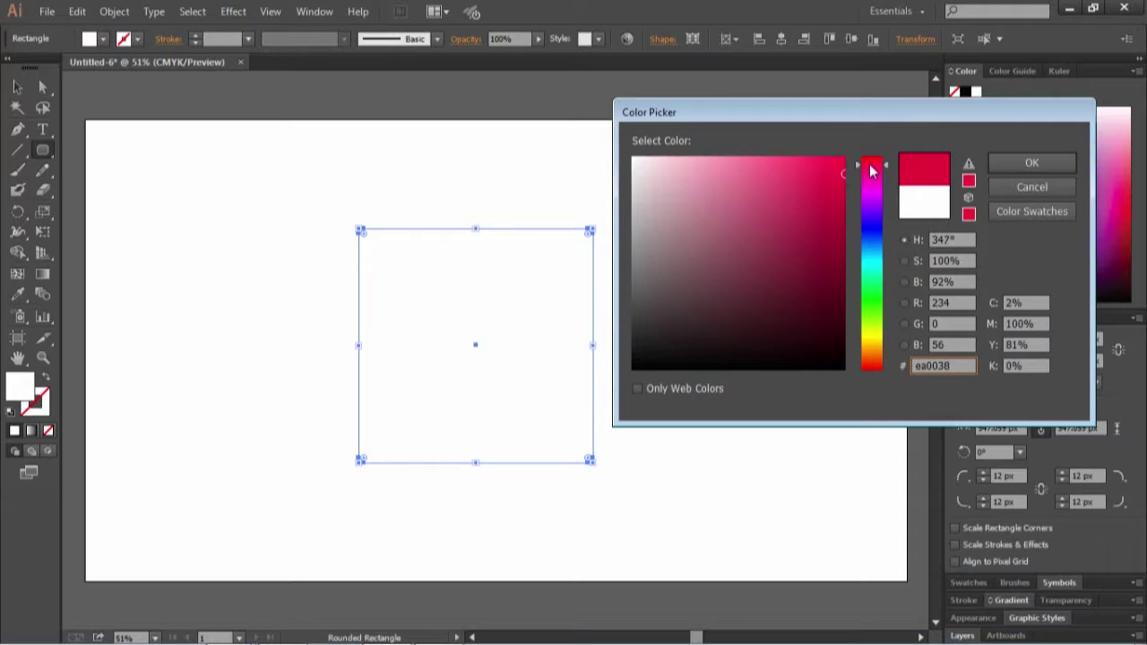
pyautogui.click(1019, 165)
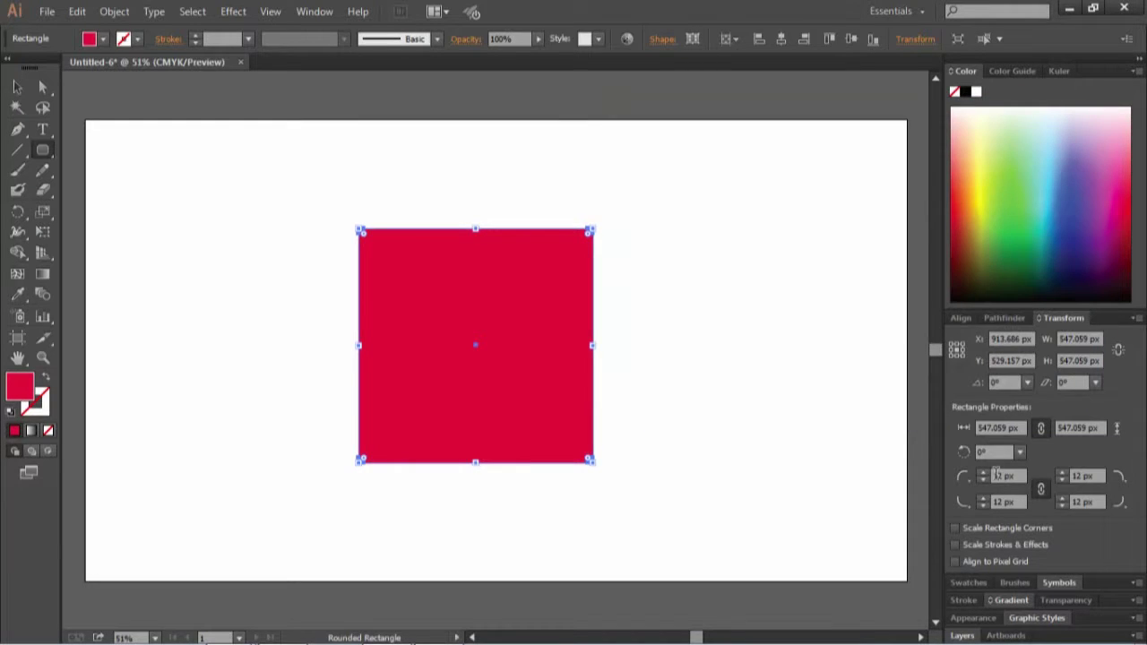
# Step: Round all four linked corners to a 70 px radius, then deselect
pyautogui.doubleClick(997, 475)
pyautogui.write('70')
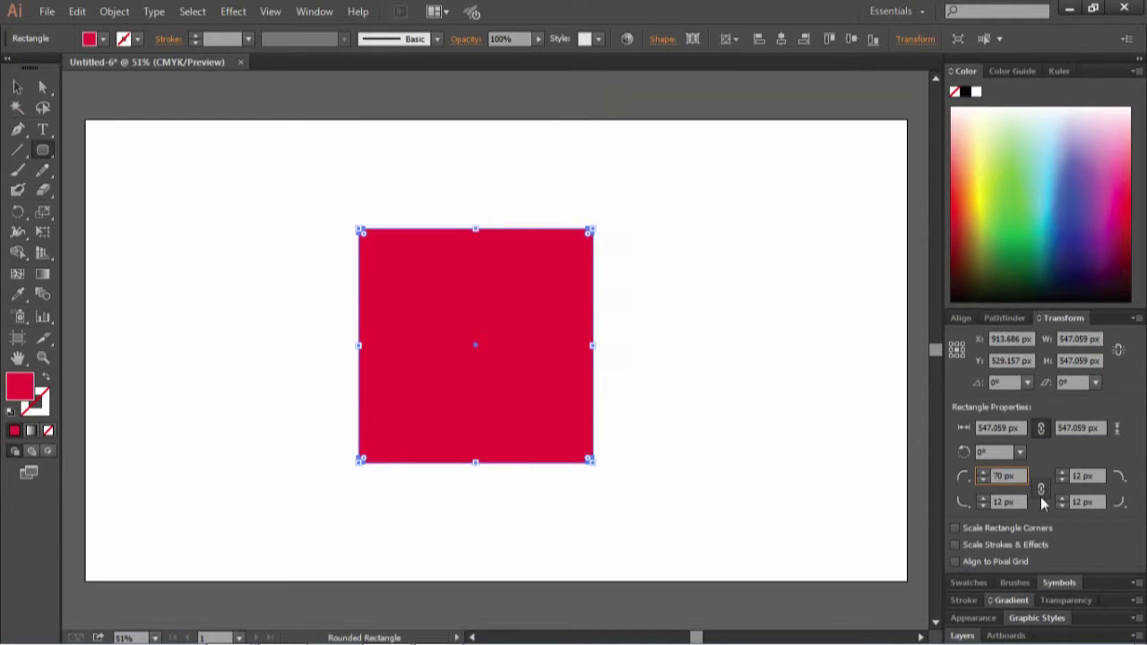
pyautogui.click(1041, 491)
pyautogui.click(997, 502)
pyautogui.click(17, 87)
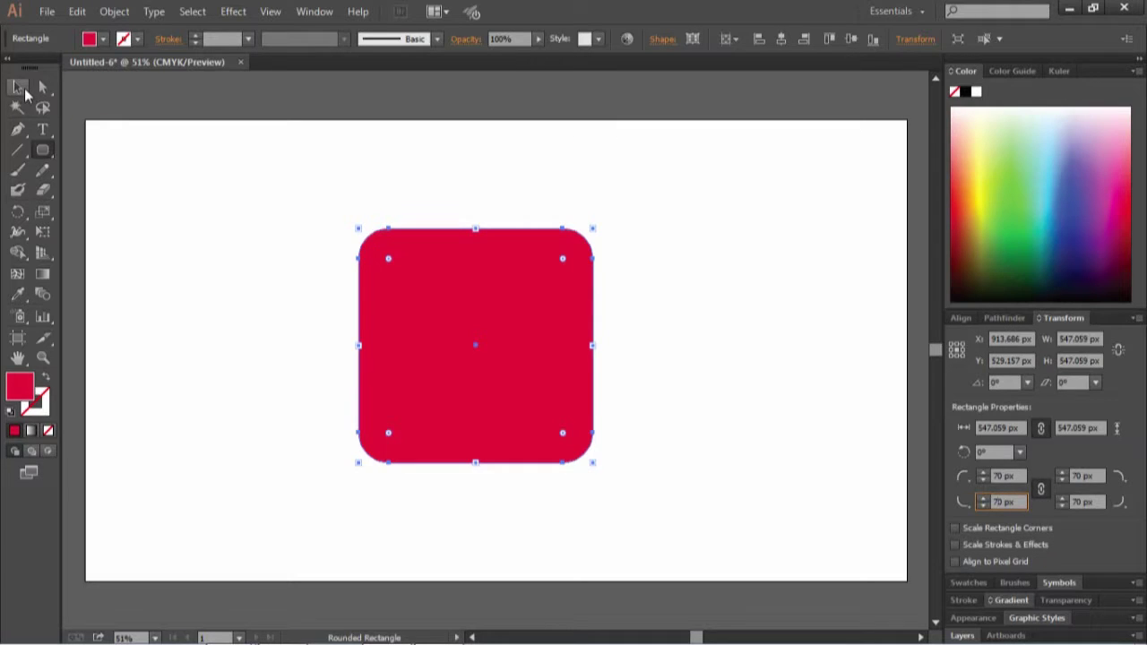
pyautogui.click(240, 386)
# Step: Draw a roughly 353 px circle centred on the red square
pyautogui.hotkey('ctrl', '+')
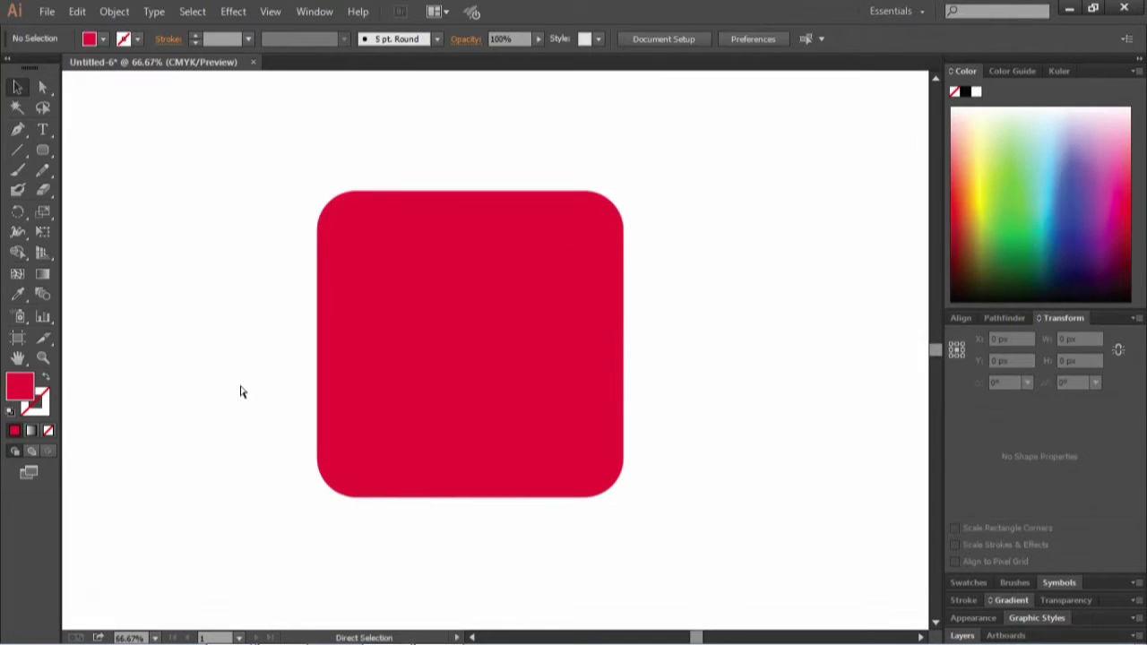
pyautogui.moveTo(42, 150); pyautogui.dragTo(85, 192)
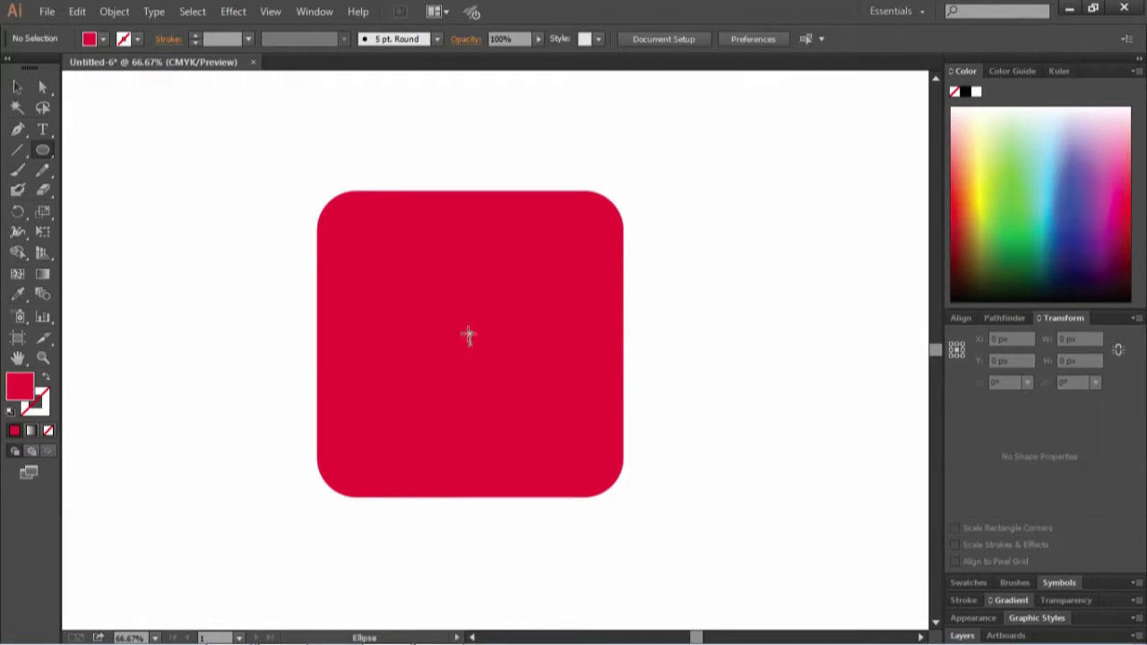
pyautogui.moveTo(471, 344)
pyautogui.mouseDown()
pyautogui.moveTo(386, 243)
pyautogui.moveTo(371, 244)
pyautogui.mouseUp()
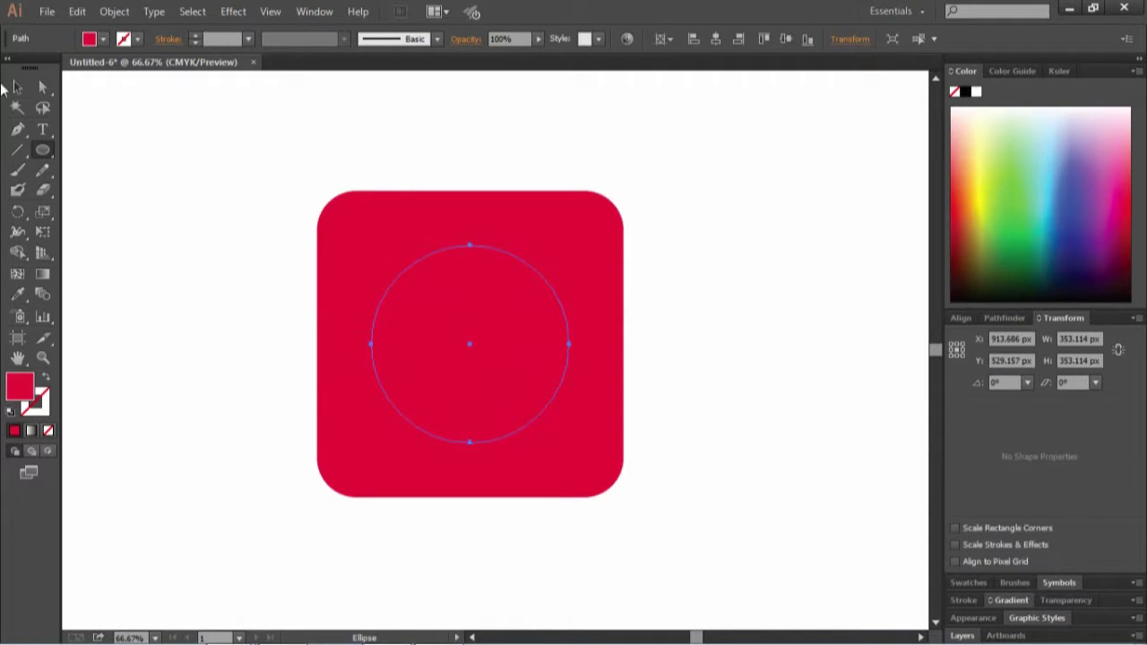
# Step: Give the circle no fill and a white 7 pt stroke
pyautogui.doubleClick(19, 387)
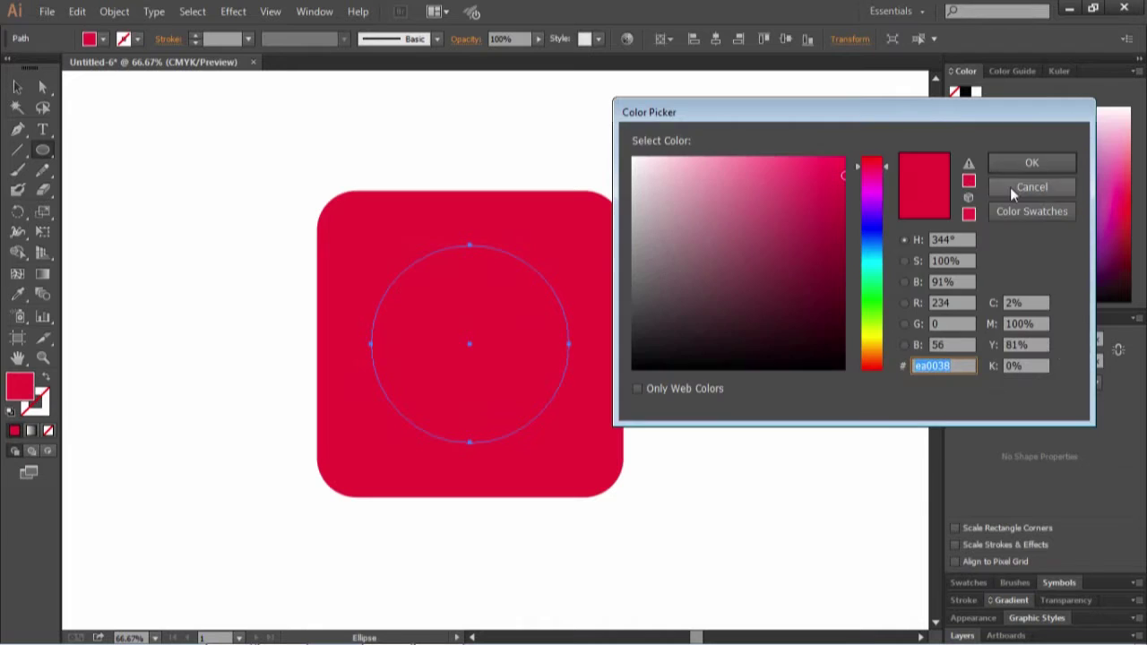
pyautogui.click(1027, 188)
pyautogui.click(46, 383)
pyautogui.doubleClick(34, 400)
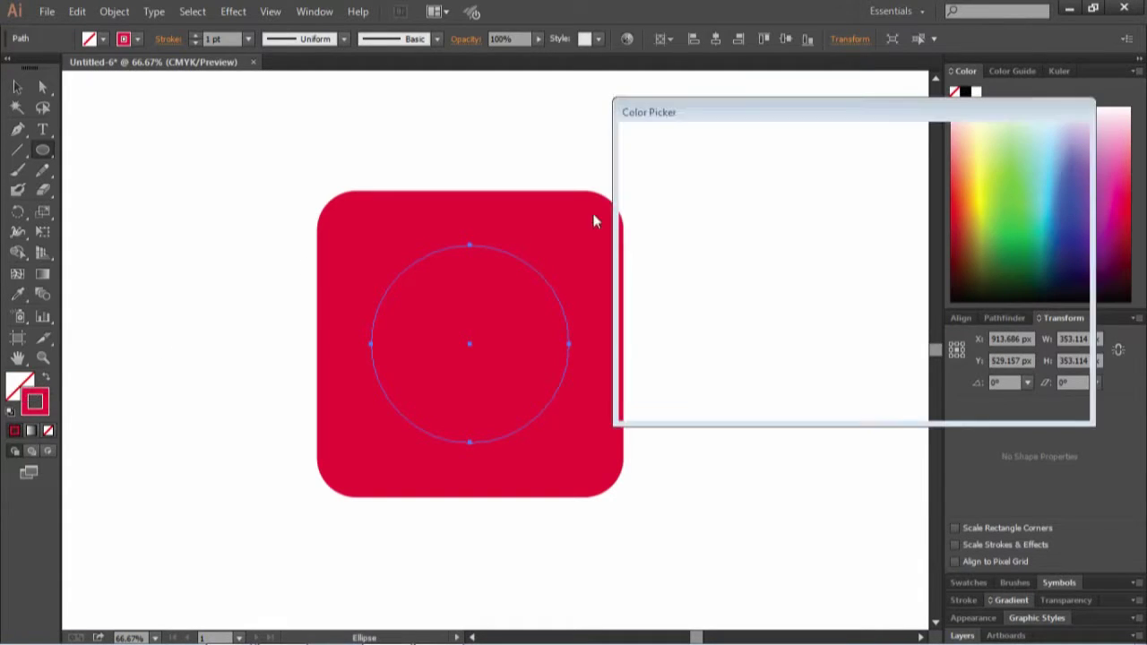
pyautogui.press('Return')
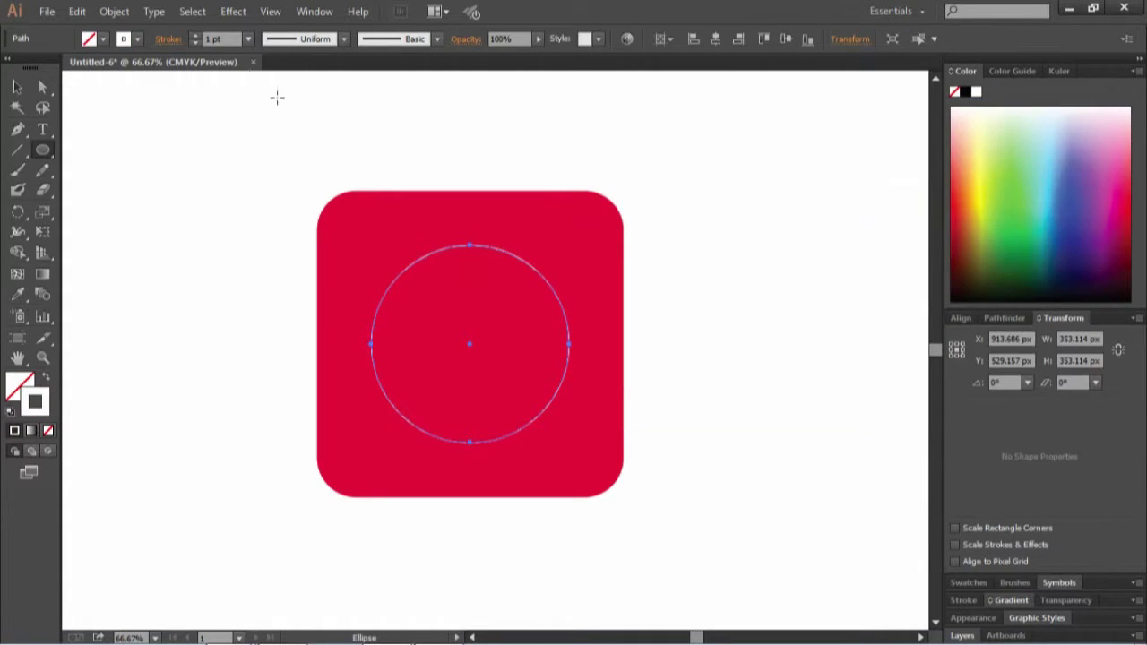
pyautogui.click(208, 37)
pyautogui.write('7')
pyautogui.click(22, 90)
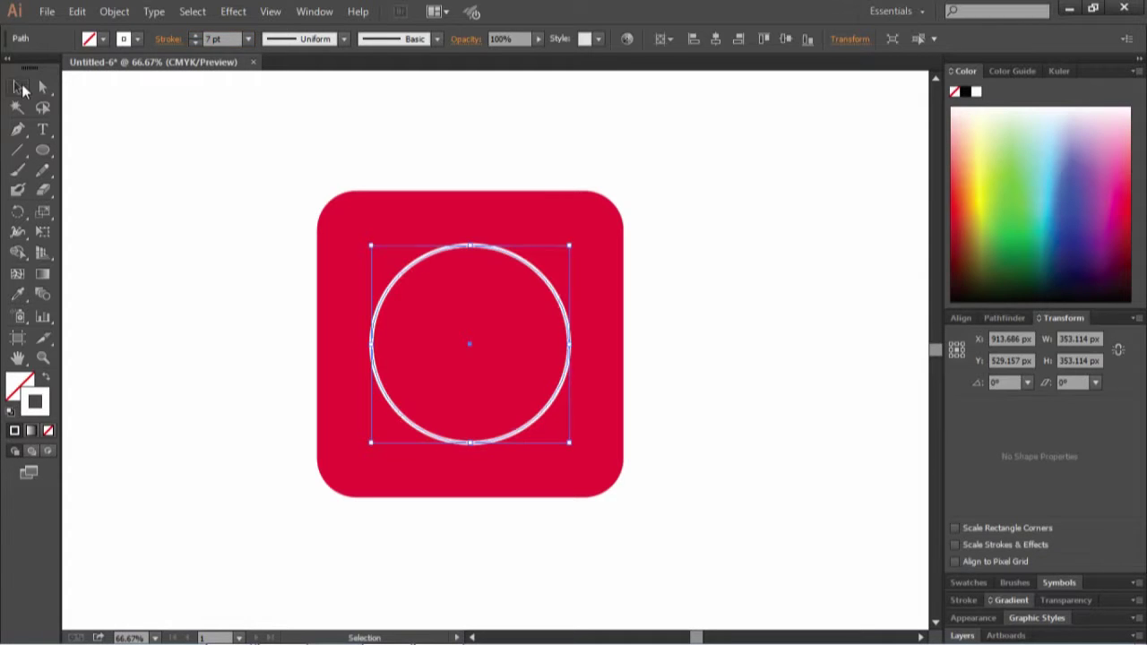
# Step: Draw a white 4.5 × 15 px tick mark at the top inside the circle
pyautogui.click(334, 339)
pyautogui.hotkey('ctrl', '1')
pyautogui.hotkey('ctrl', '+')
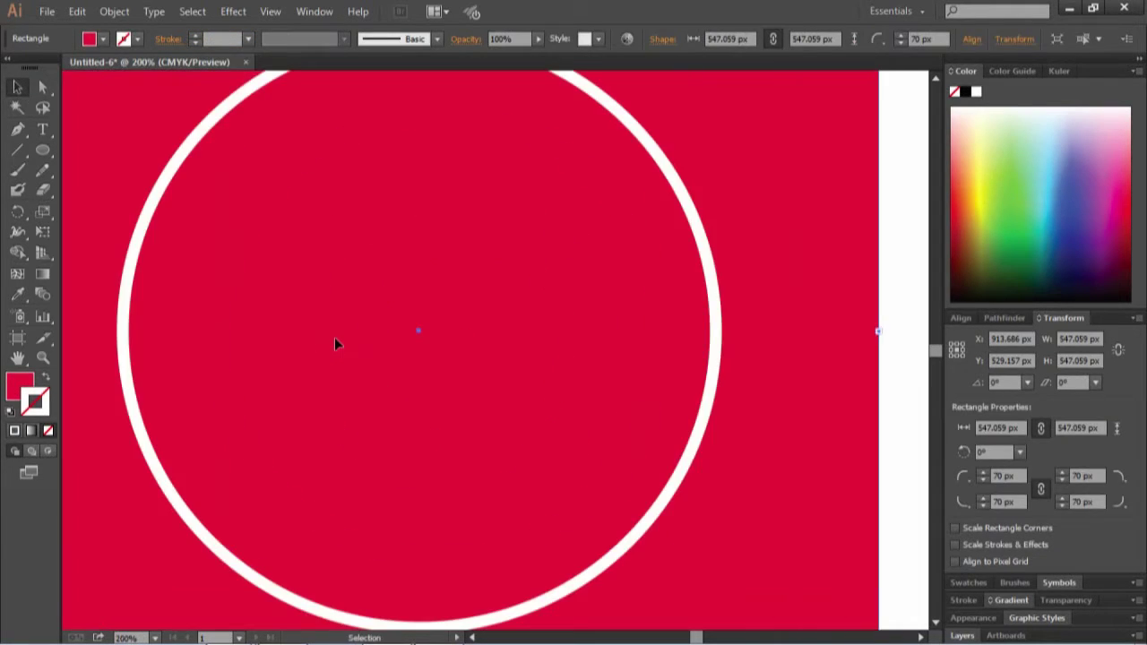
pyautogui.scroll(3, 861, 170)
pyautogui.moveTo(42, 149); pyautogui.dragTo(76, 156)
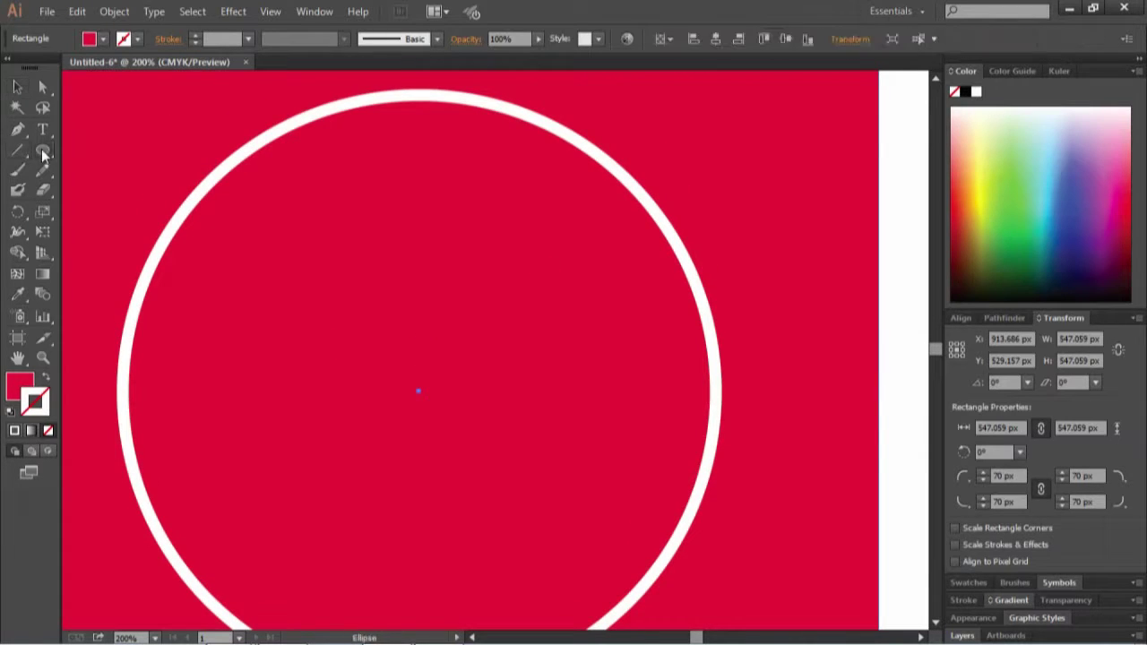
pyautogui.click(77, 157)
pyautogui.moveTo(402, 131); pyautogui.dragTo(410, 158)
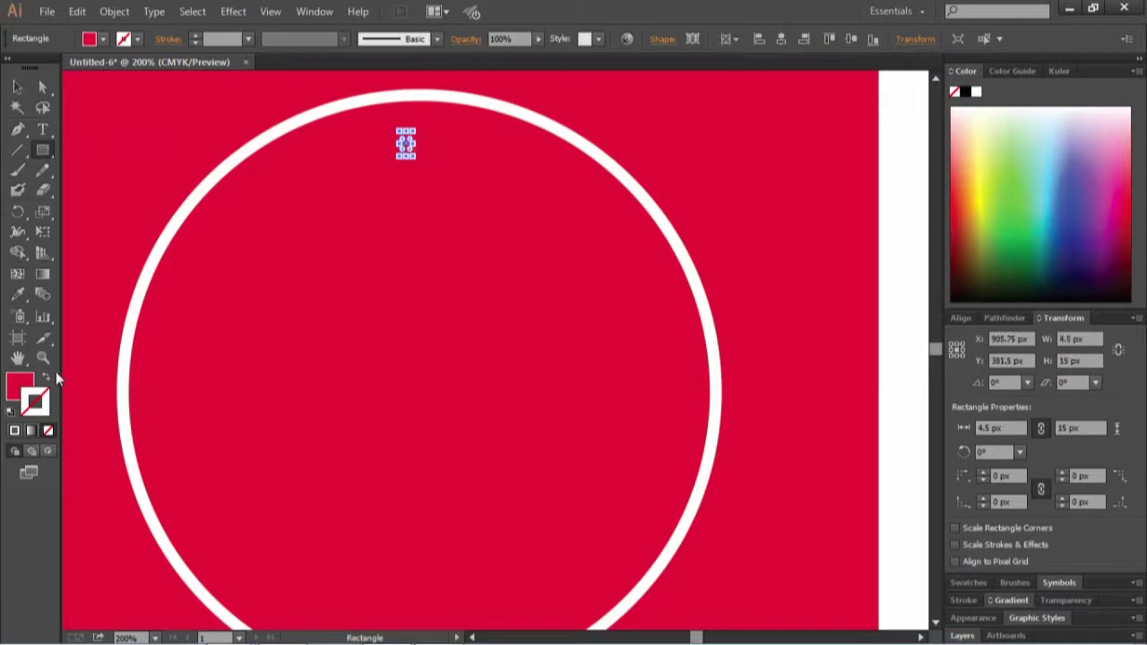
pyautogui.doubleClick(23, 383)
pyautogui.click(628, 145)
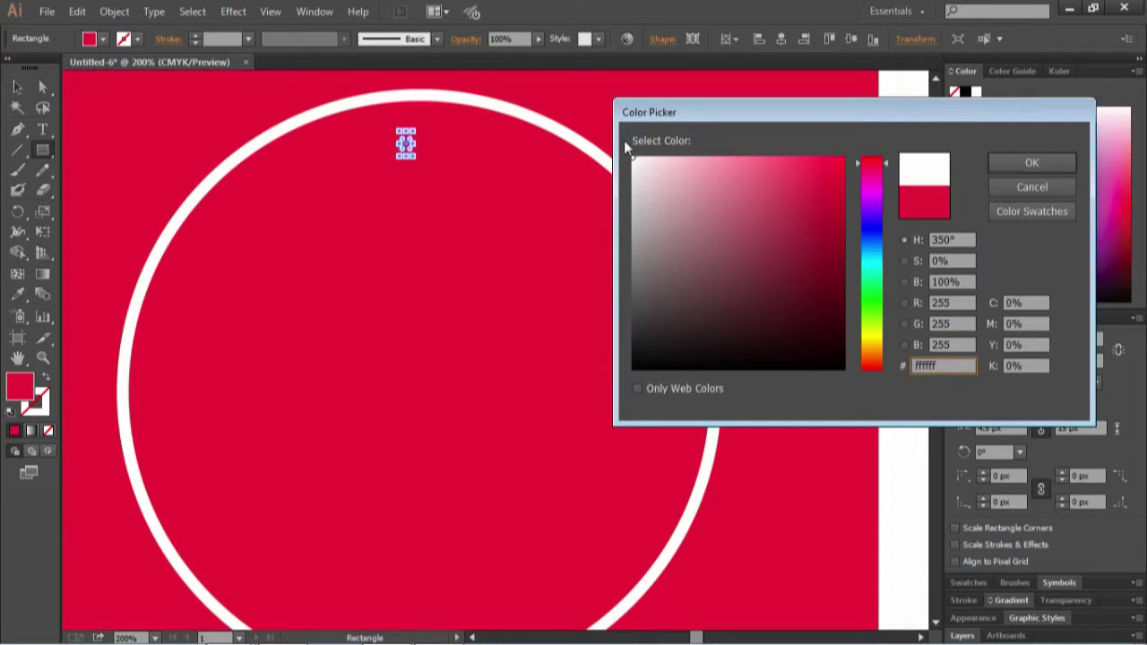
pyautogui.press('Return')
# Step: Select all shapes and align them to the horizontal centre
pyautogui.press('v')
pyautogui.click(123, 153)
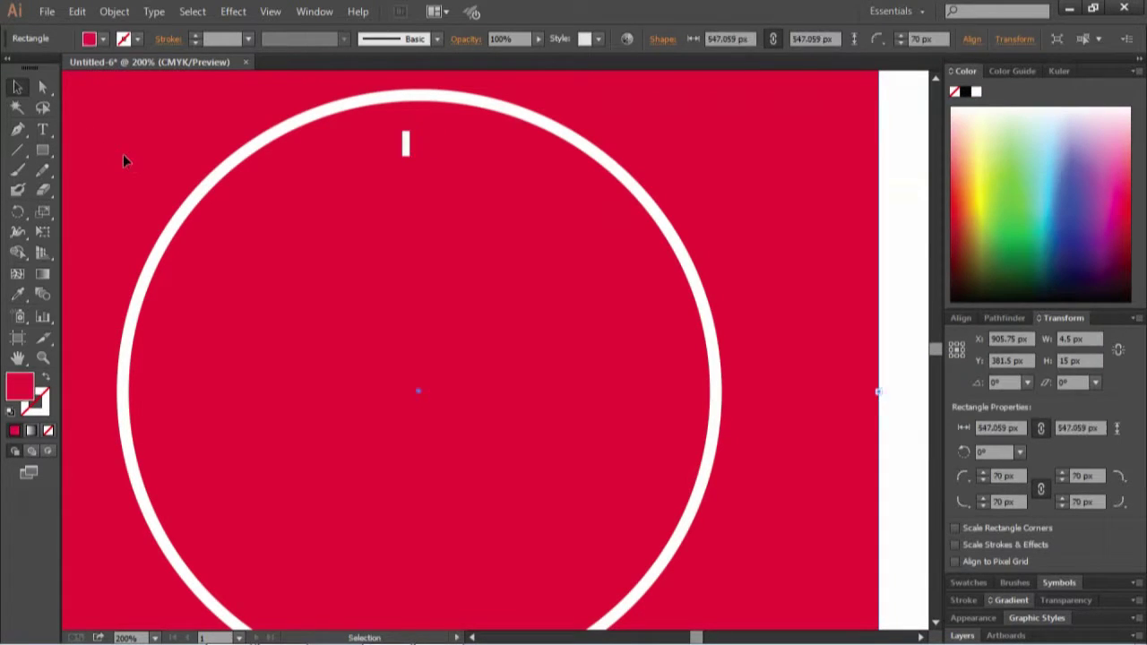
pyautogui.hotkey('ctrl', '0')
pyautogui.hotkey('ctrl', '=')
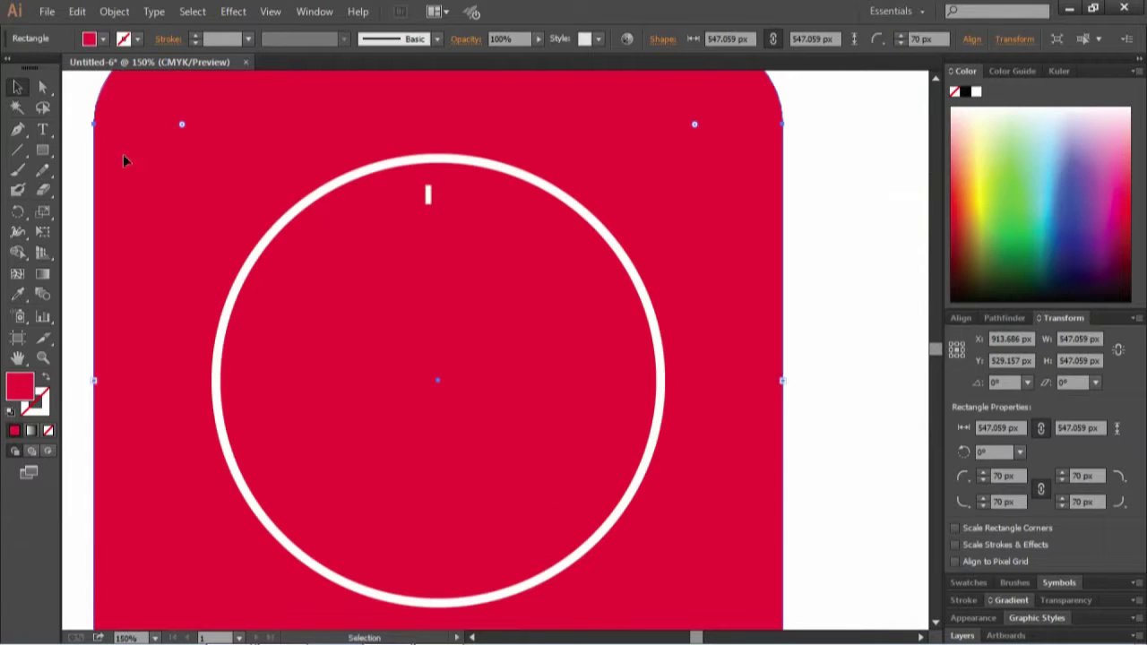
pyautogui.hotkey('ctrl', 'a')
pyautogui.click(717, 40)
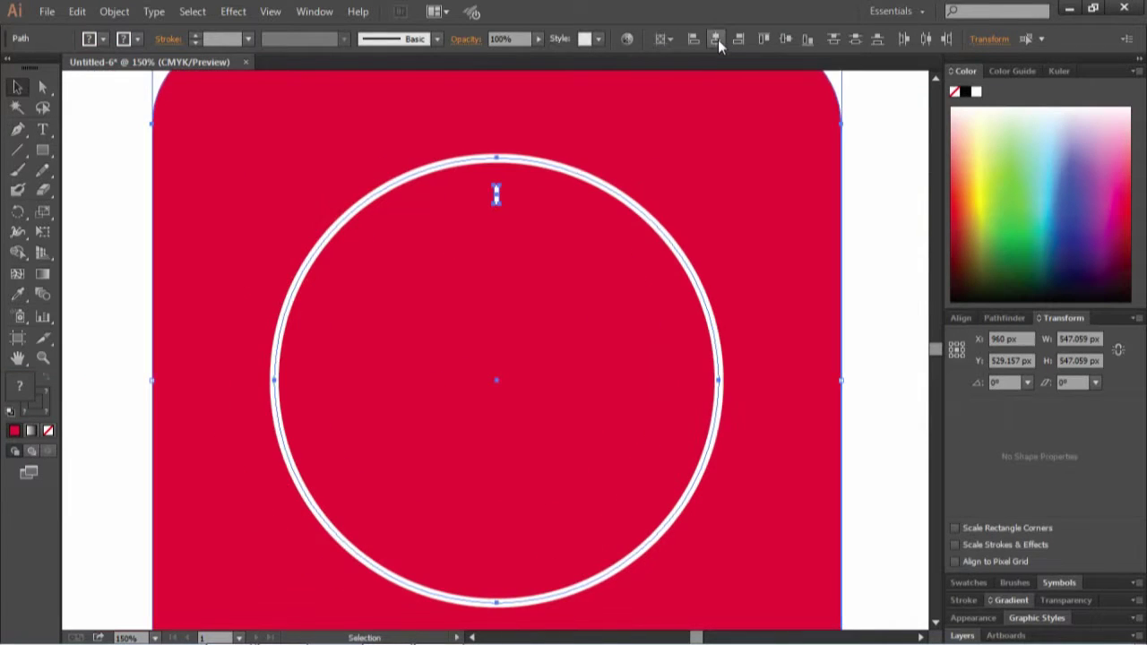
# Step: Rotate-copy the tick 30° around the clock centre, repeating until twelve marks ring it
pyautogui.click(131, 183)
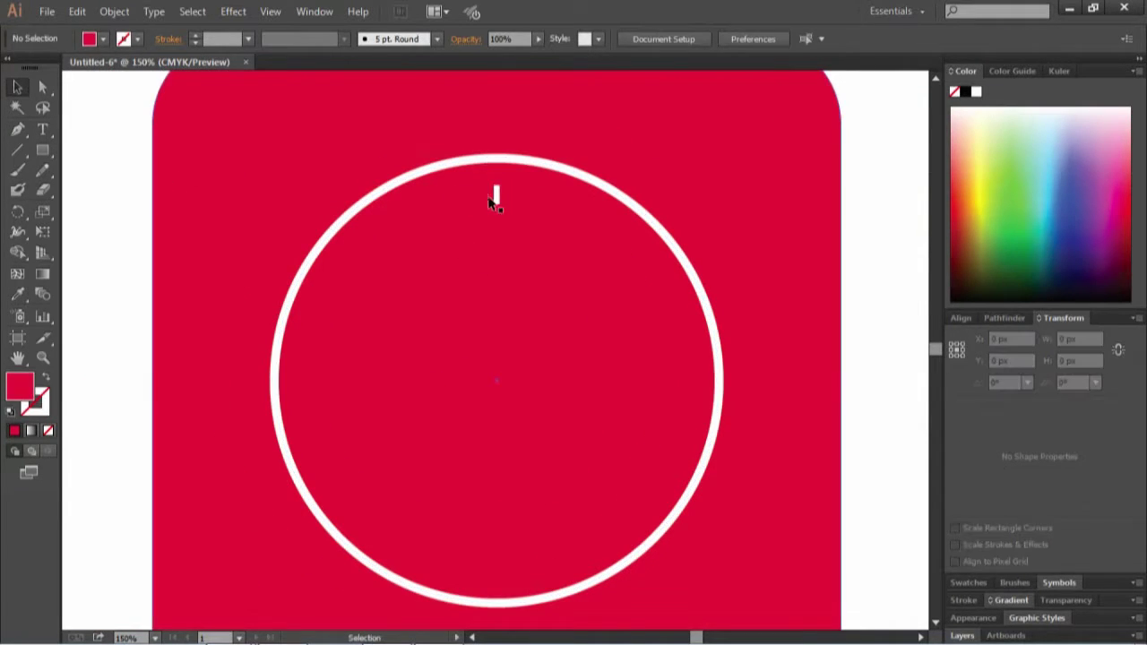
pyautogui.click(497, 195)
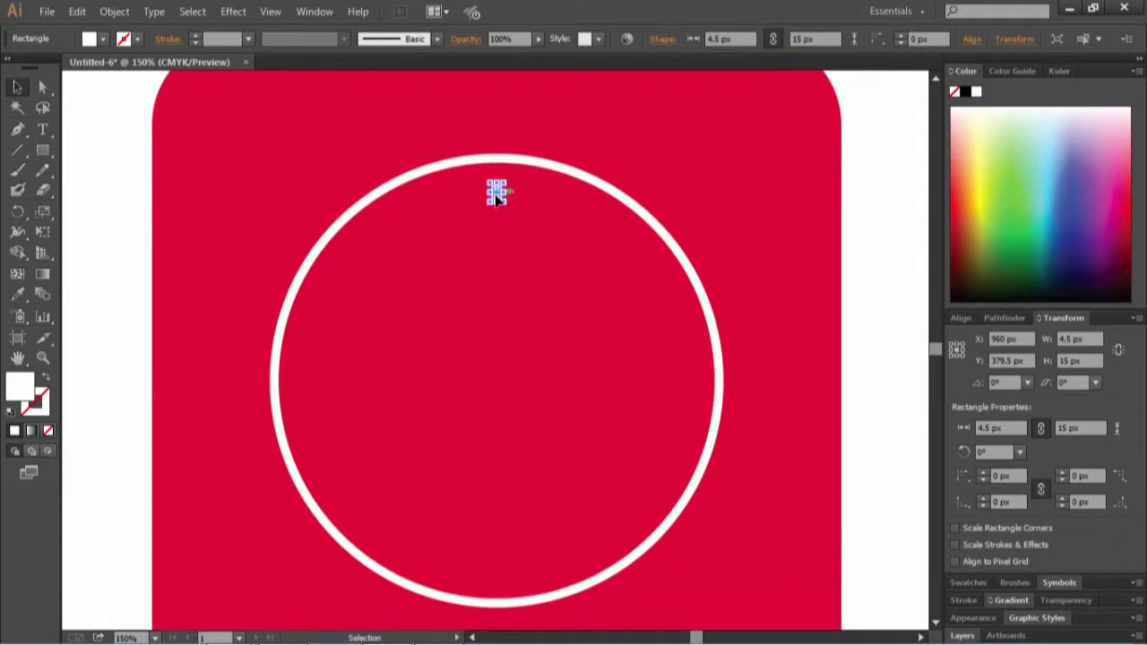
pyautogui.hotkey('ctrl', 'a')
pyautogui.click(496, 198)
pyautogui.click(18, 214)
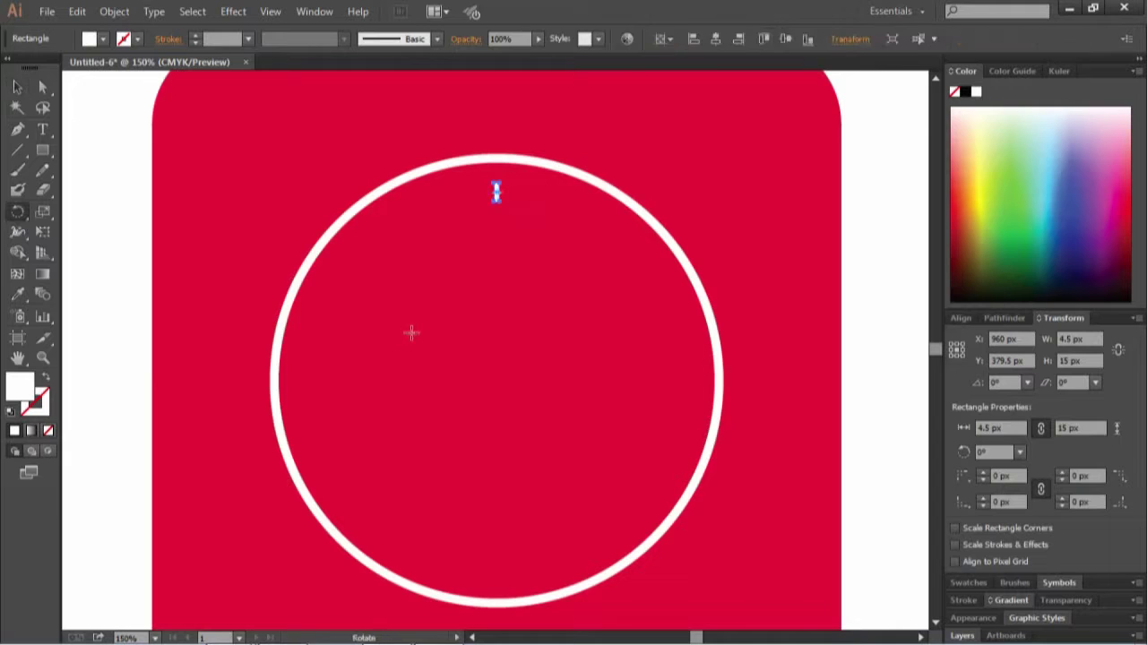
pyautogui.keyDown('alt'); pyautogui.click(496, 380); pyautogui.keyUp('alt')
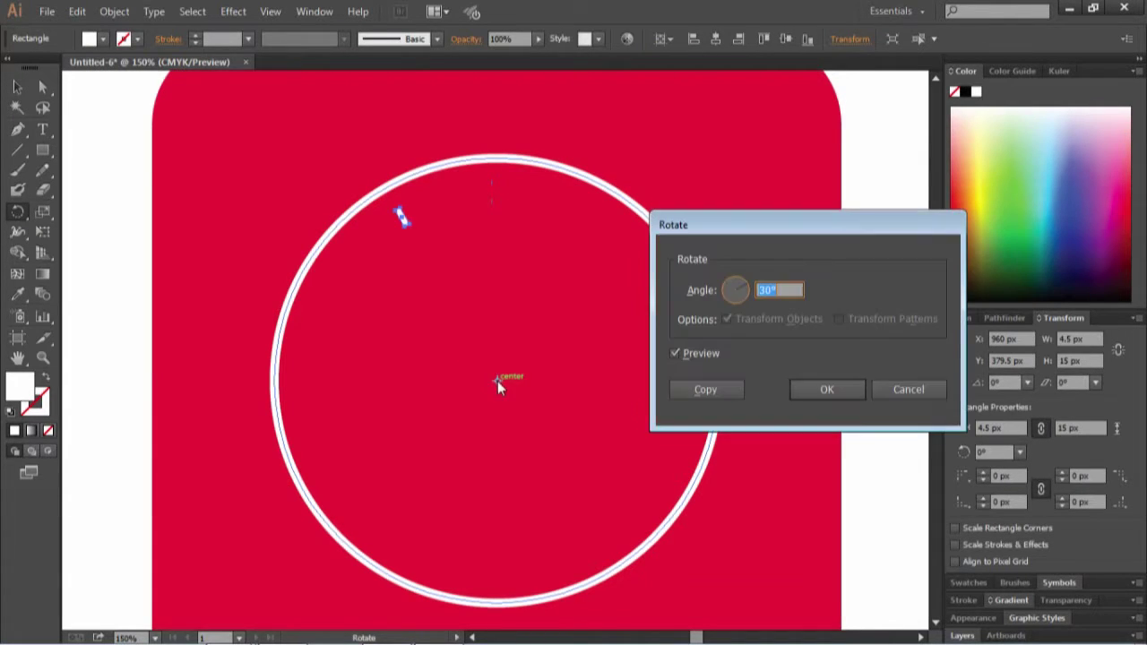
pyautogui.click(704, 392)
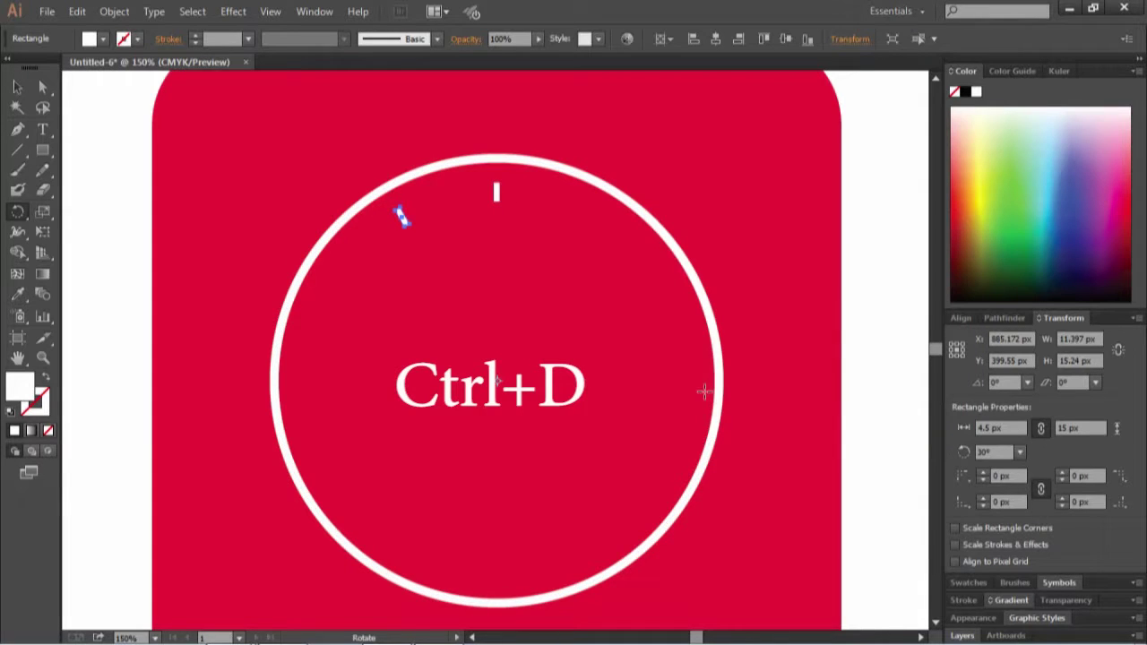
pyautogui.hotkey('ctrl', 'd')
pyautogui.hotkey('ctrl', 'd')
pyautogui.hotkey('ctrl', 'd')
pyautogui.hotkey('ctrl', 'd')
pyautogui.hotkey('ctrl', 'd')
pyautogui.hotkey('ctrl', 'd')
pyautogui.hotkey('ctrl', 'd')
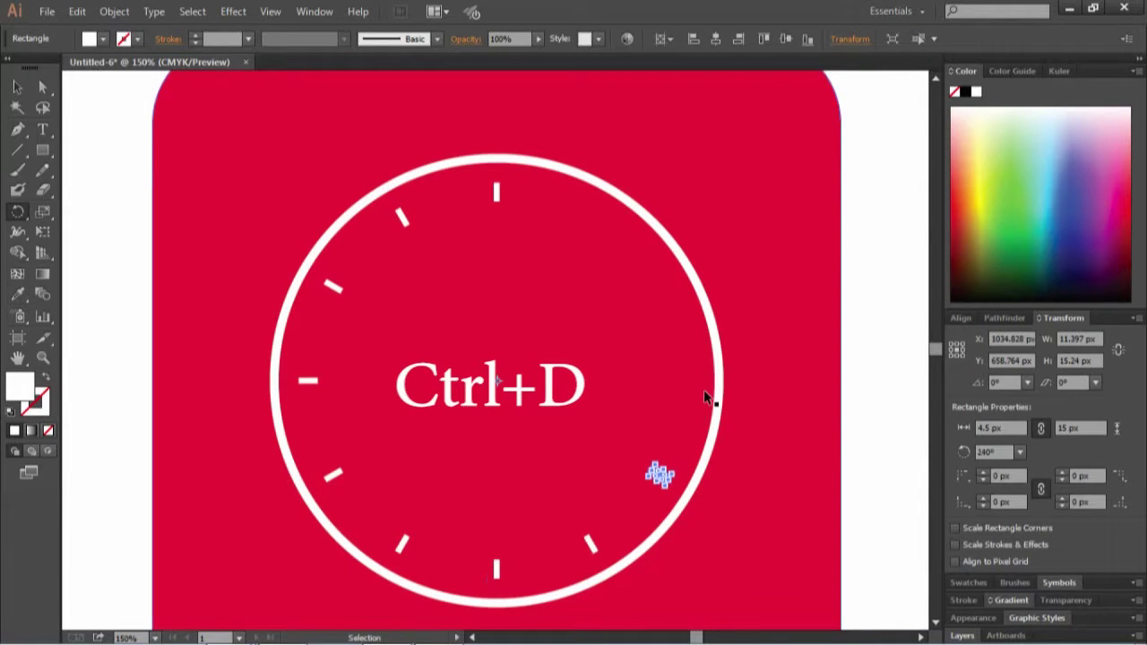
pyautogui.hotkey('ctrl', 'd')
pyautogui.hotkey('ctrl', 'd')
pyautogui.hotkey('ctrl', 'd')
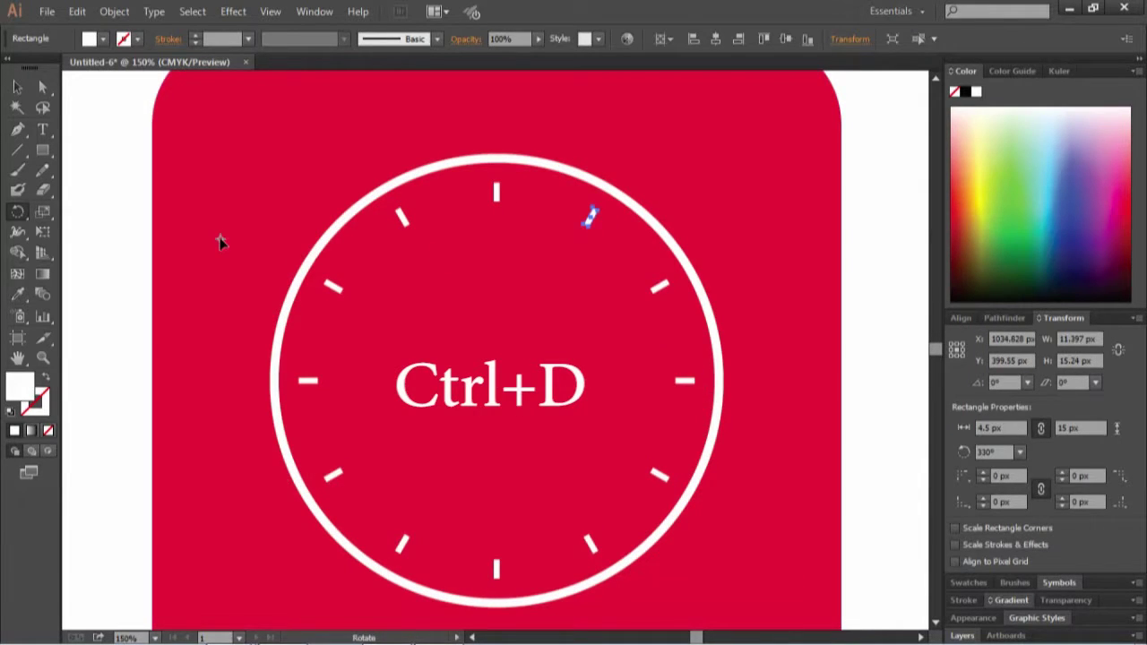
pyautogui.press('v')
pyautogui.click(149, 288)
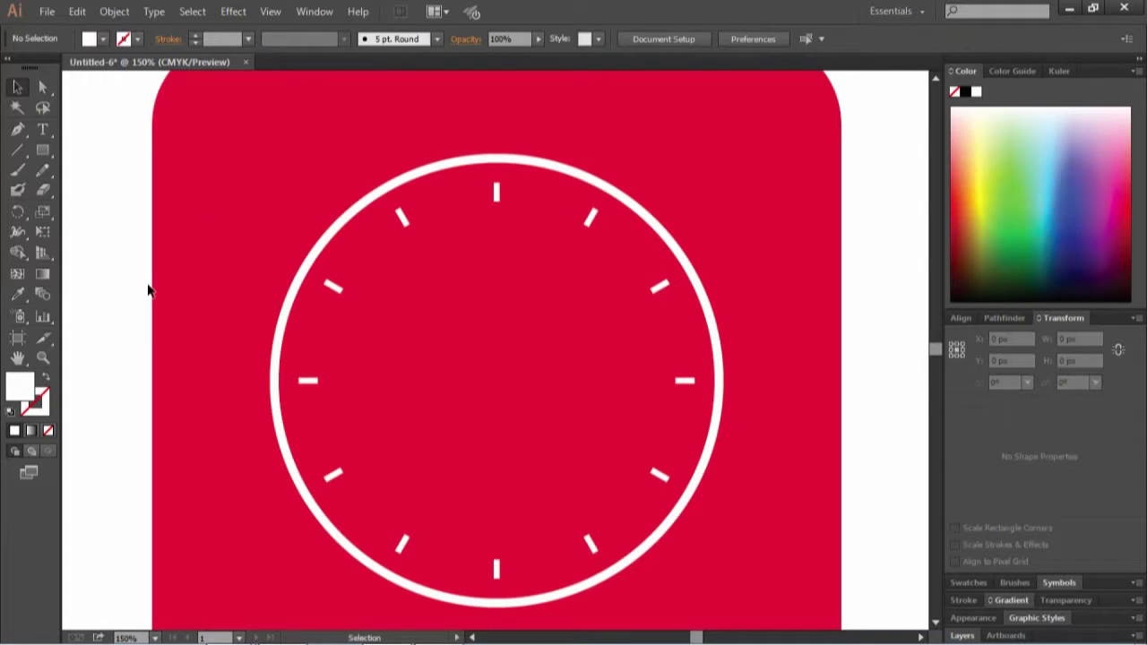
# Step: Draw a small dot at the centre of the clock face
pyautogui.moveTo(42, 150); pyautogui.dragTo(95, 188)
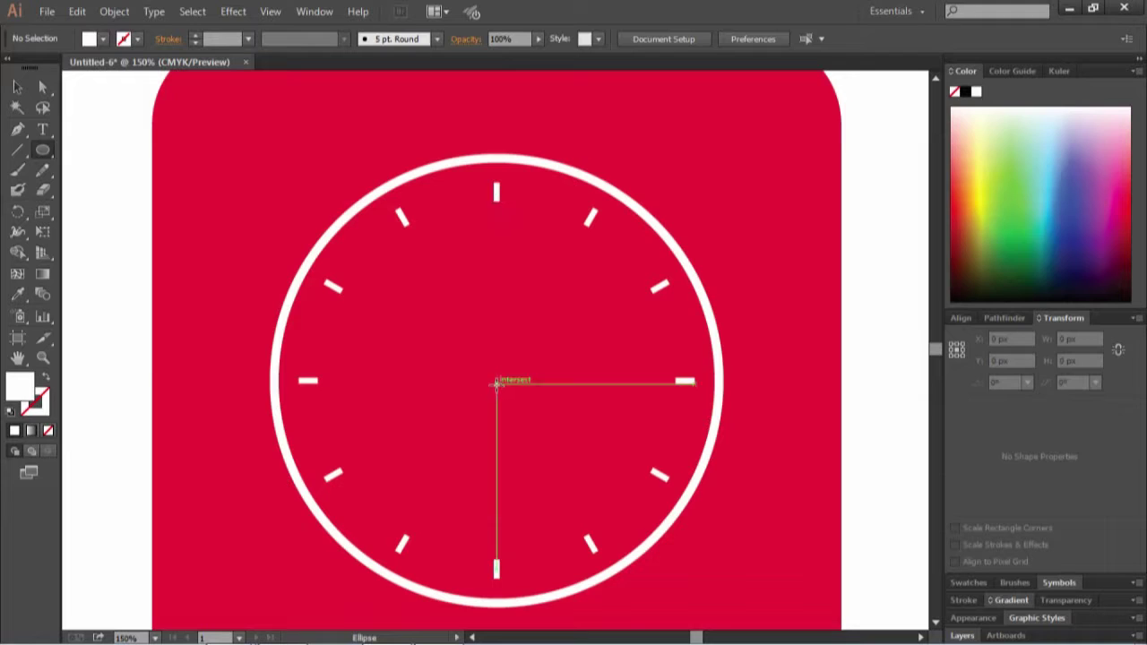
pyautogui.moveTo(495, 382); pyautogui.dragTo(492, 377)
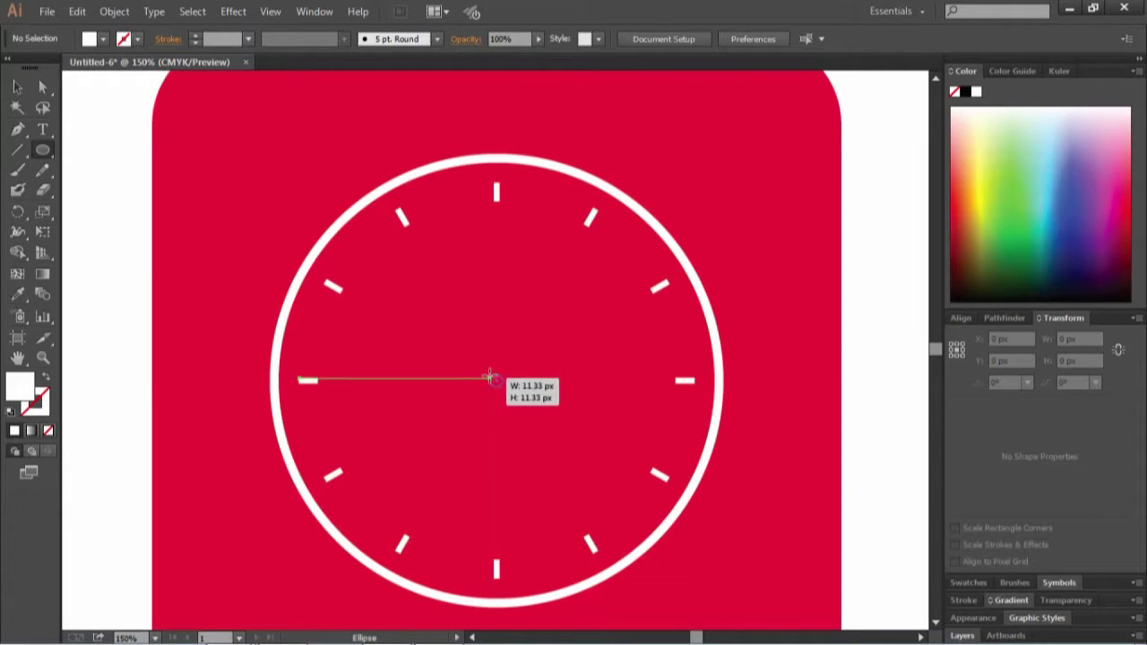
pyautogui.moveTo(492, 376); pyautogui.dragTo(490, 377)
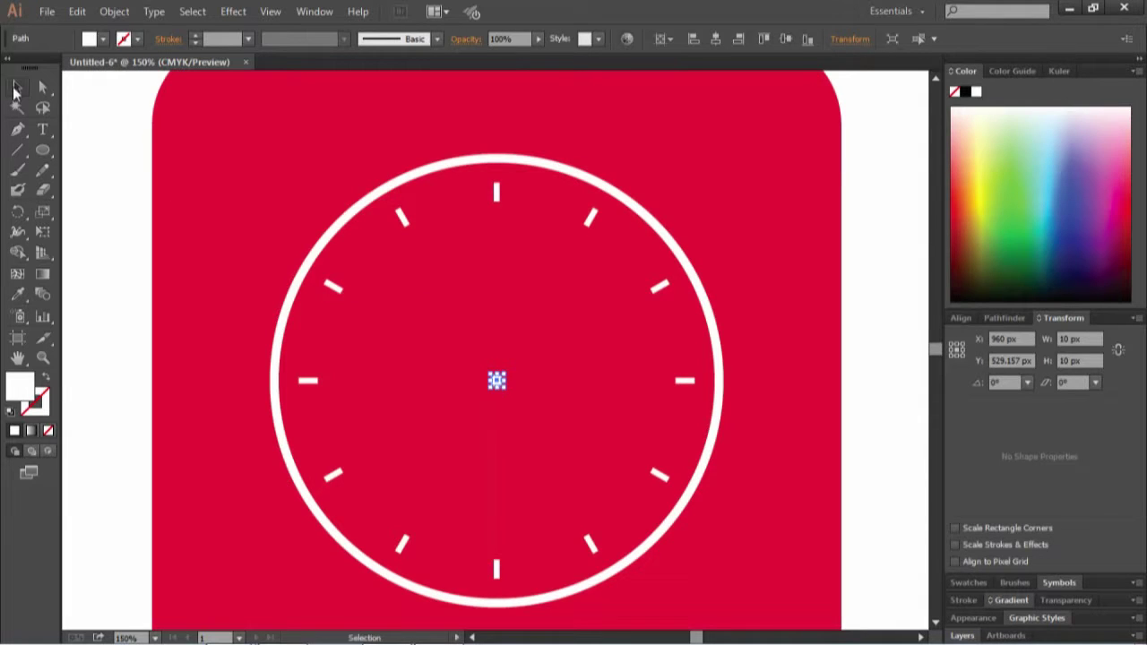
pyautogui.click(16, 151)
pyautogui.press('v')
pyautogui.click(185, 235)
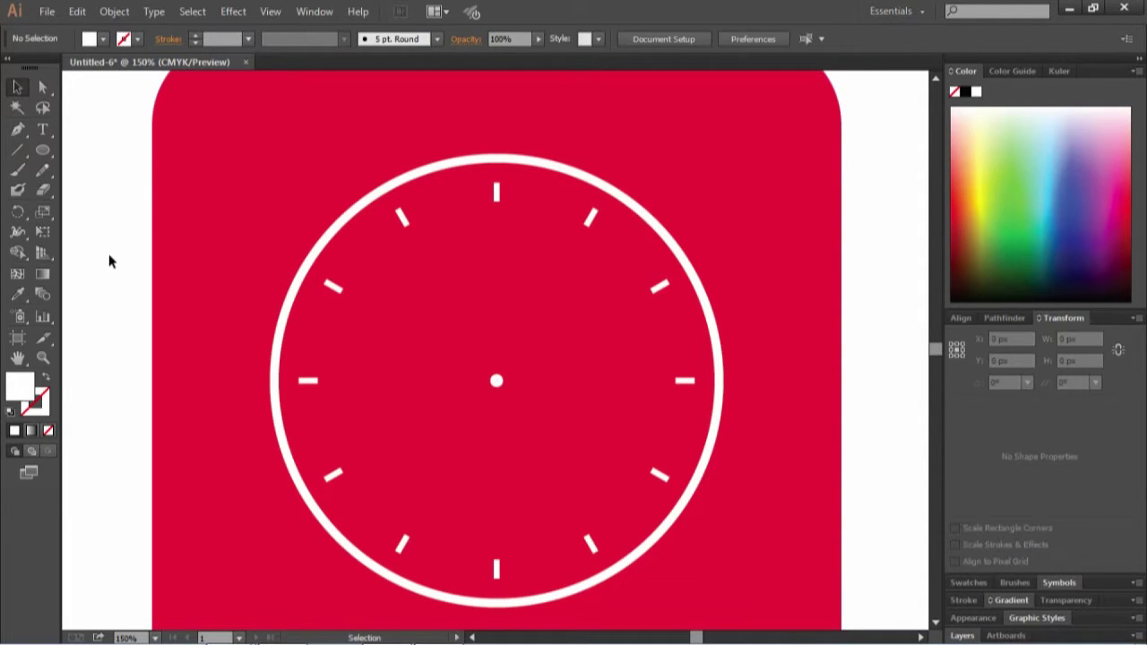
# Step: Draw a white 4 pt hand from the centre toward the upper right
pyautogui.click(16, 150)
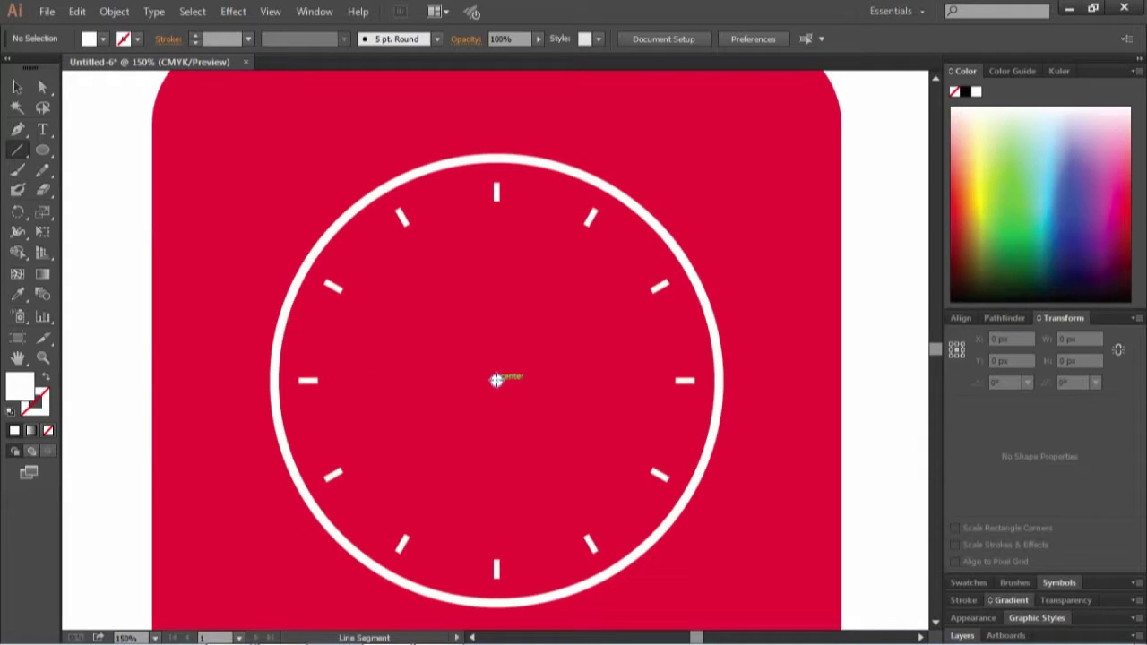
pyautogui.moveTo(496, 380); pyautogui.dragTo(574, 303)
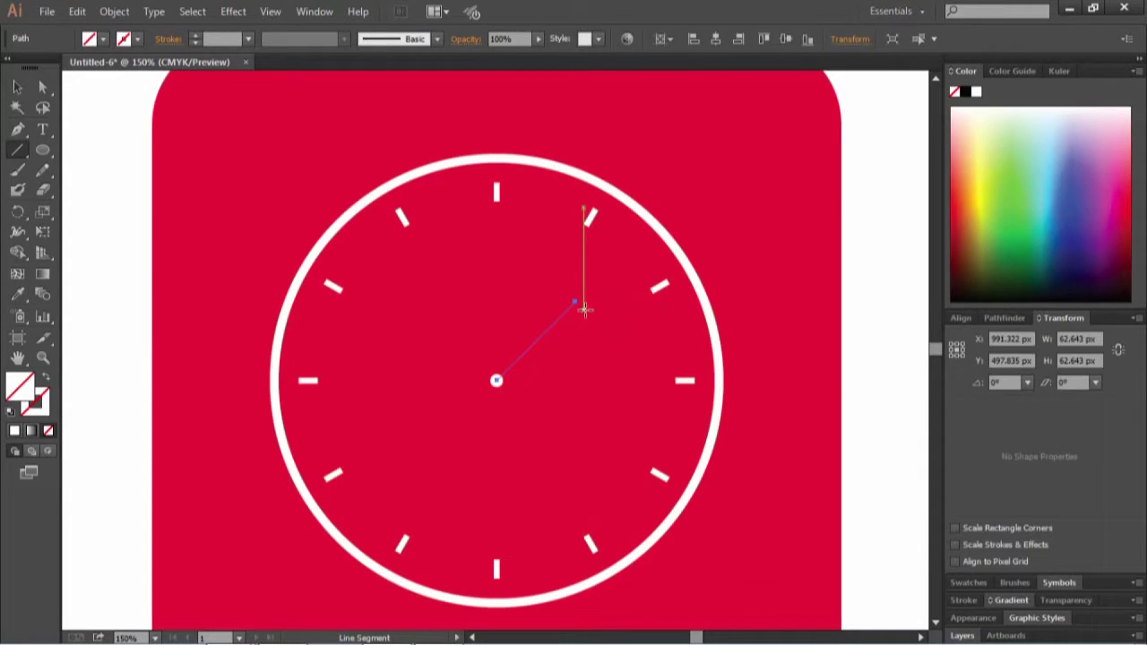
pyautogui.click(194, 34)
pyautogui.click(193, 34)
pyautogui.click(193, 34)
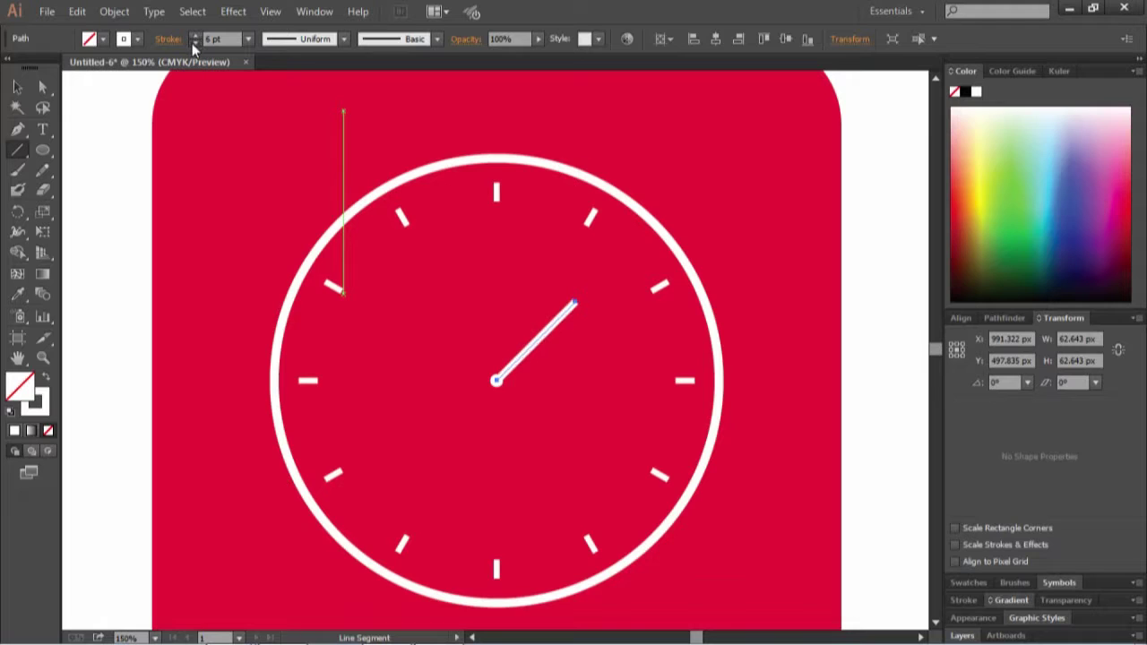
pyautogui.click(194, 43)
pyautogui.click(194, 43)
pyautogui.click(17, 87)
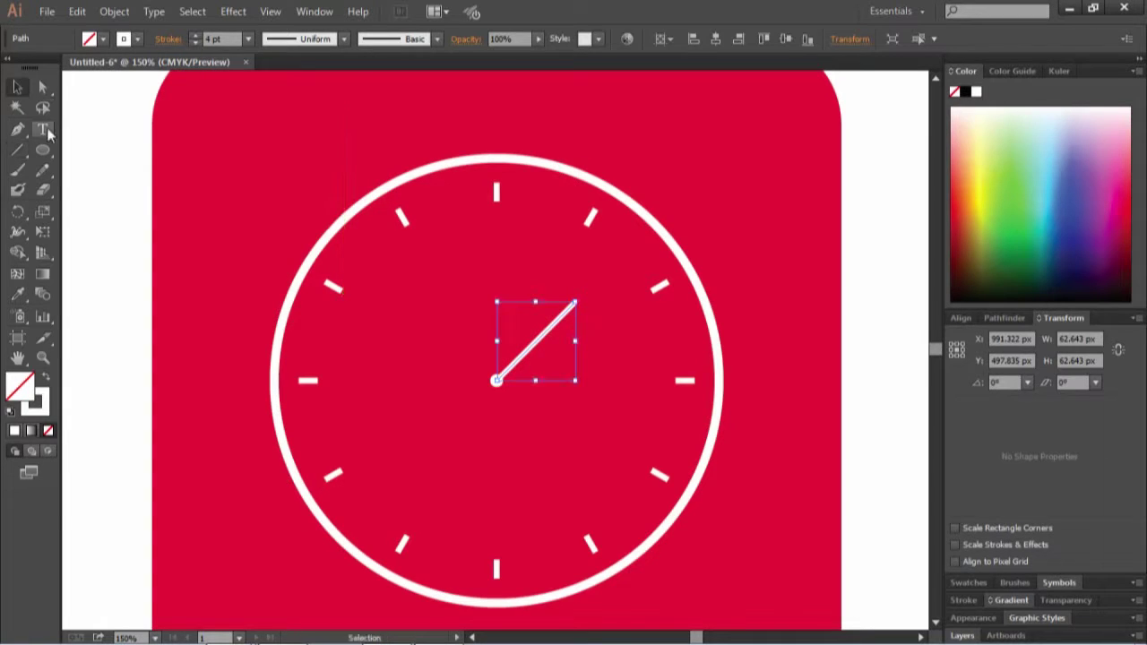
pyautogui.click(99, 179)
# Step: Draw the second white hand from the centre pointing to 9 o'clock
pyautogui.click(17, 150)
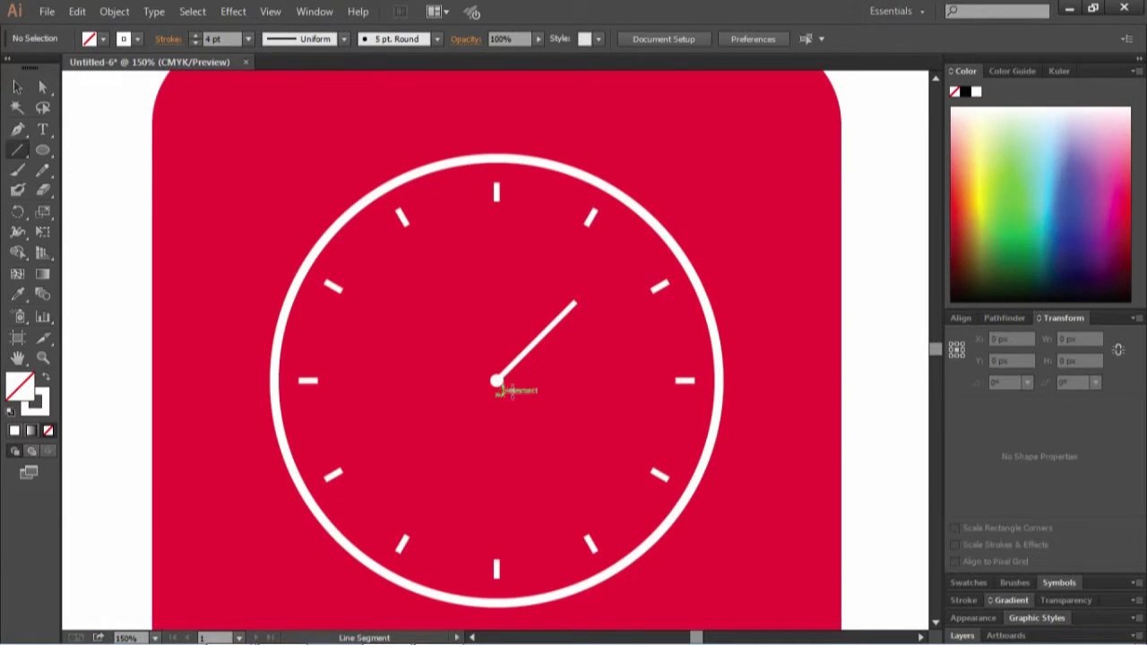
pyautogui.moveTo(497, 381)
pyautogui.mouseDown()
pyautogui.moveTo(392, 256)
pyautogui.moveTo(361, 363)
pyautogui.moveTo(342, 371)
pyautogui.mouseUp()
pyautogui.click(17, 86)
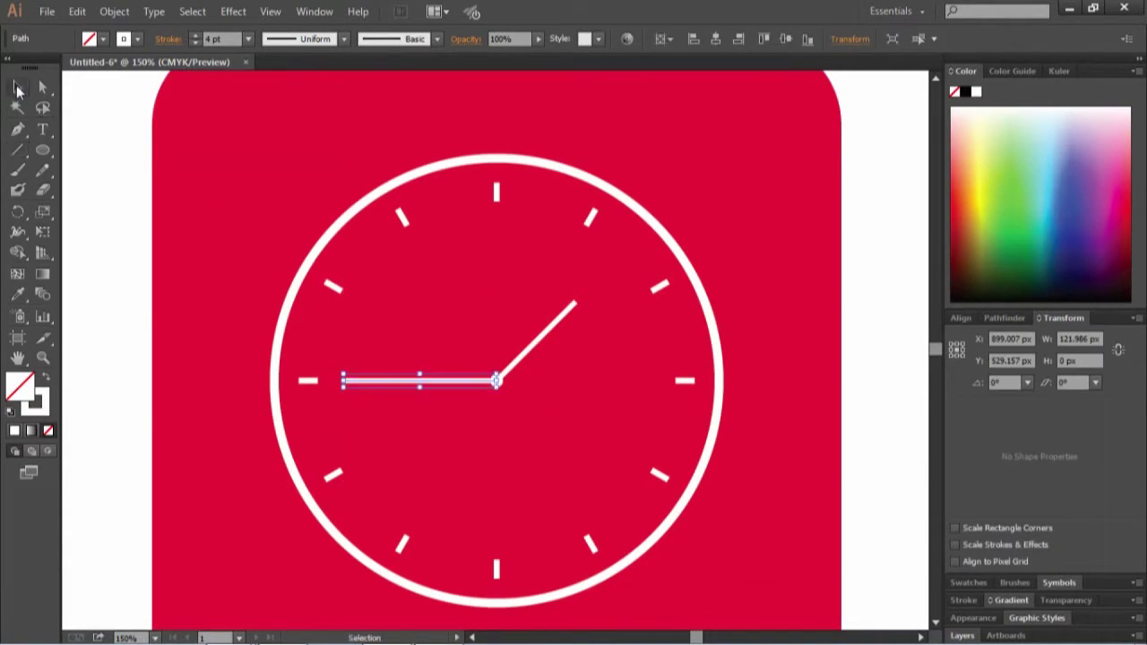
pyautogui.click(150, 312)
pyautogui.hotkey('ctrl', '1')
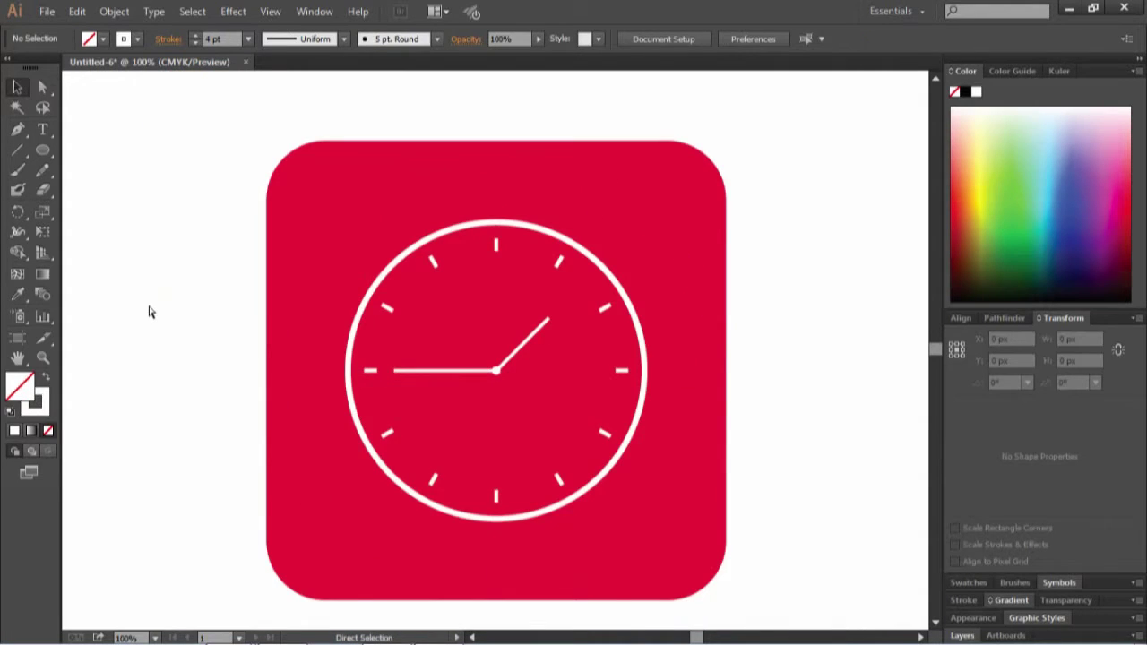
# Step: Draw an artboard-sized white rectangle and send it behind the icon
pyautogui.hotkey('ctrl', '-')
pyautogui.hotkey('ctrl', '-')
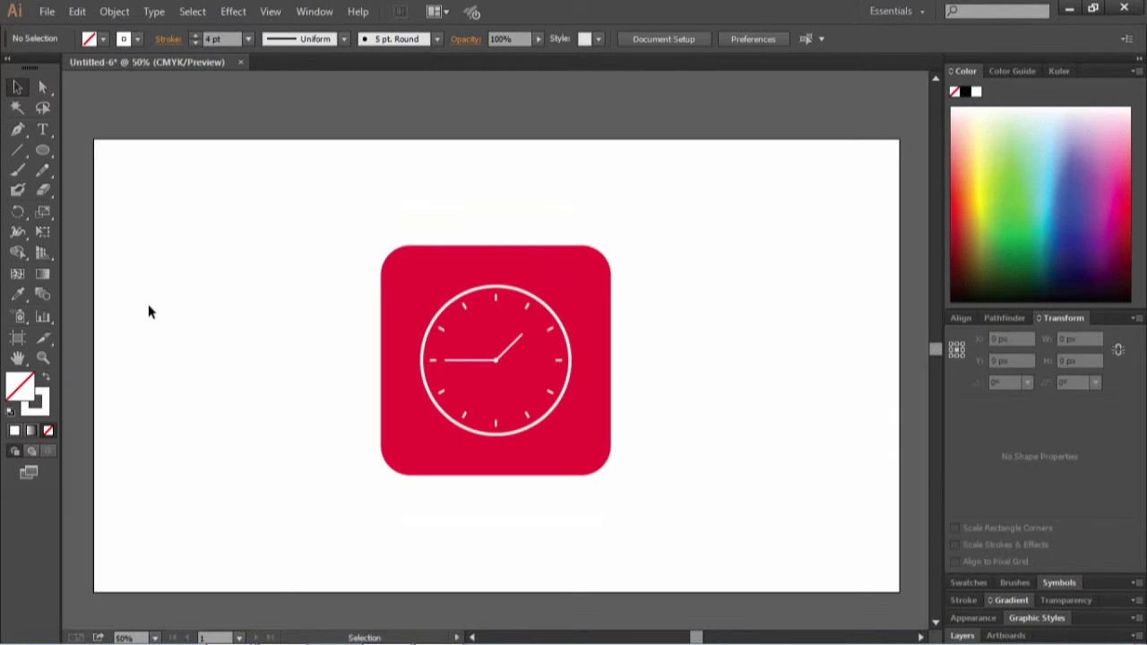
pyautogui.moveTo(42, 150)
pyautogui.mouseDown()
pyautogui.moveTo(112, 149)
pyautogui.moveTo(899, 592)
pyautogui.mouseUp()
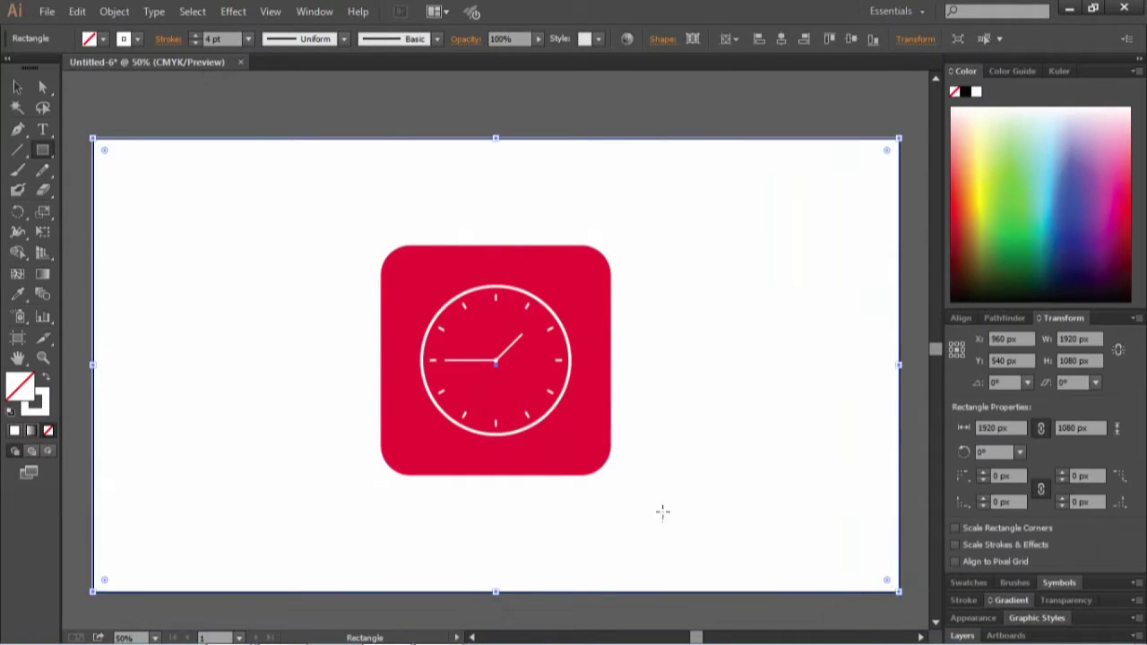
pyautogui.click(44, 380)
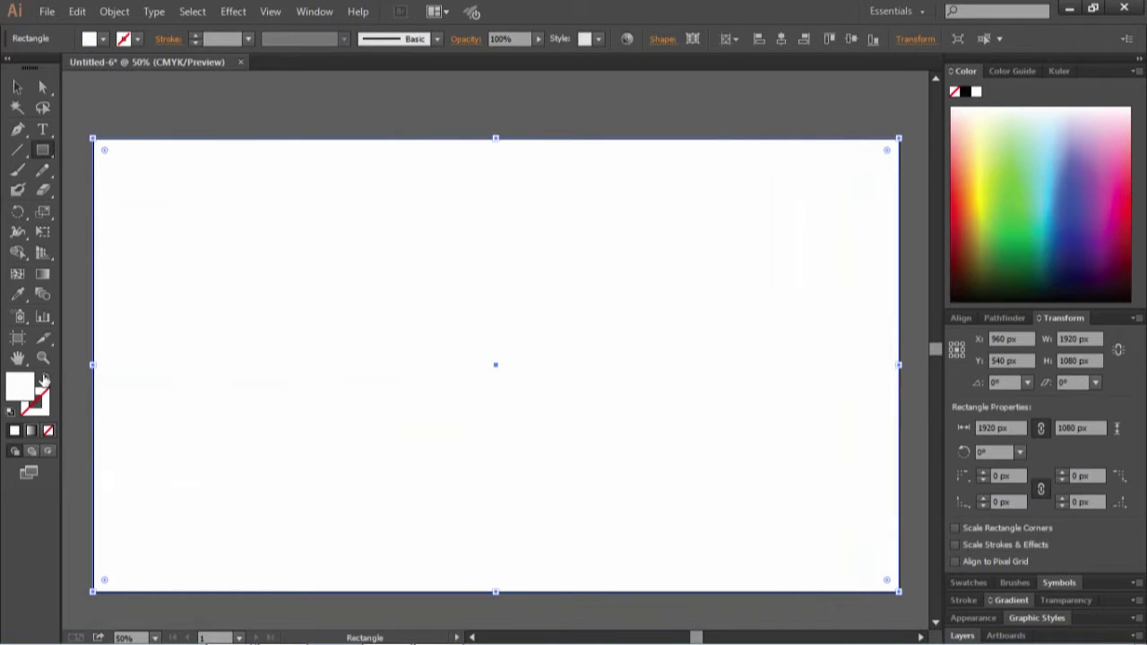
pyautogui.rightClick(162, 374)
pyautogui.click(358, 401)
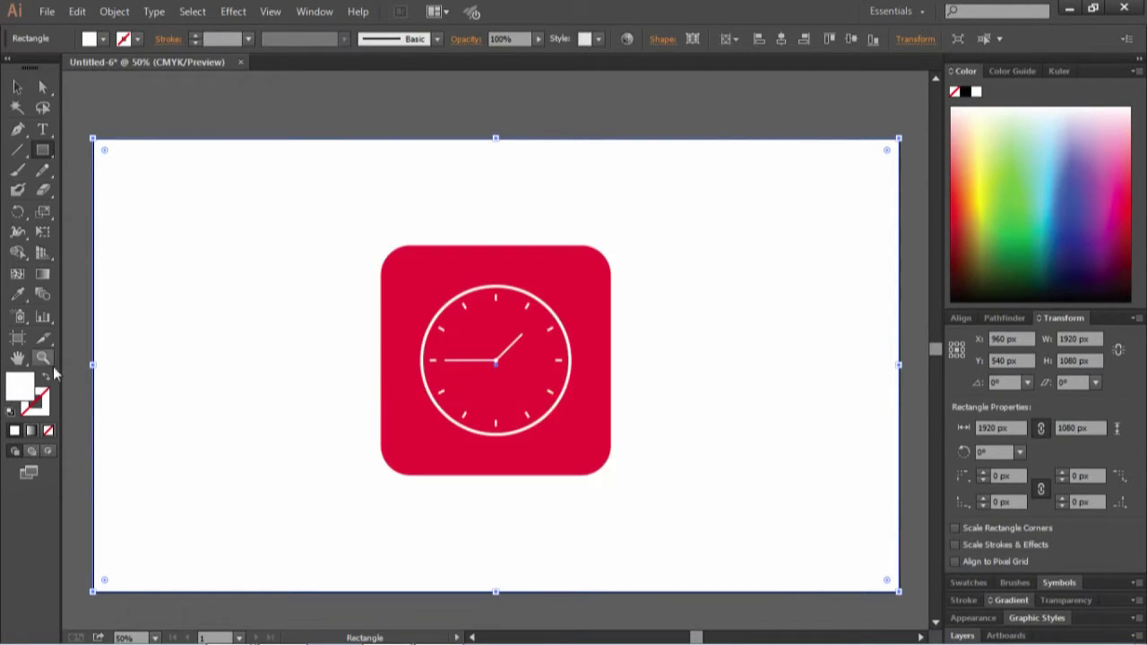
# Step: Colour the background rectangle very dark violet #0f0026 and view at 100%
pyautogui.doubleClick(27, 384)
pyautogui.moveTo(870, 226); pyautogui.dragTo(876, 199)
pyautogui.moveTo(842, 296); pyautogui.dragTo(847, 316)
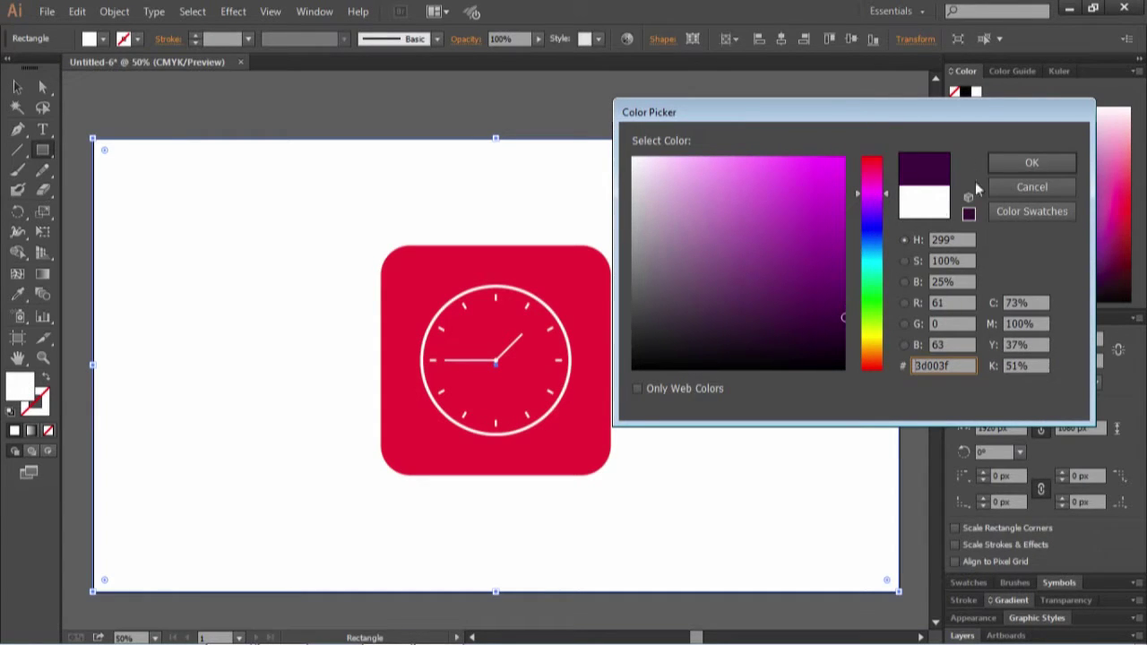
pyautogui.click(1005, 161)
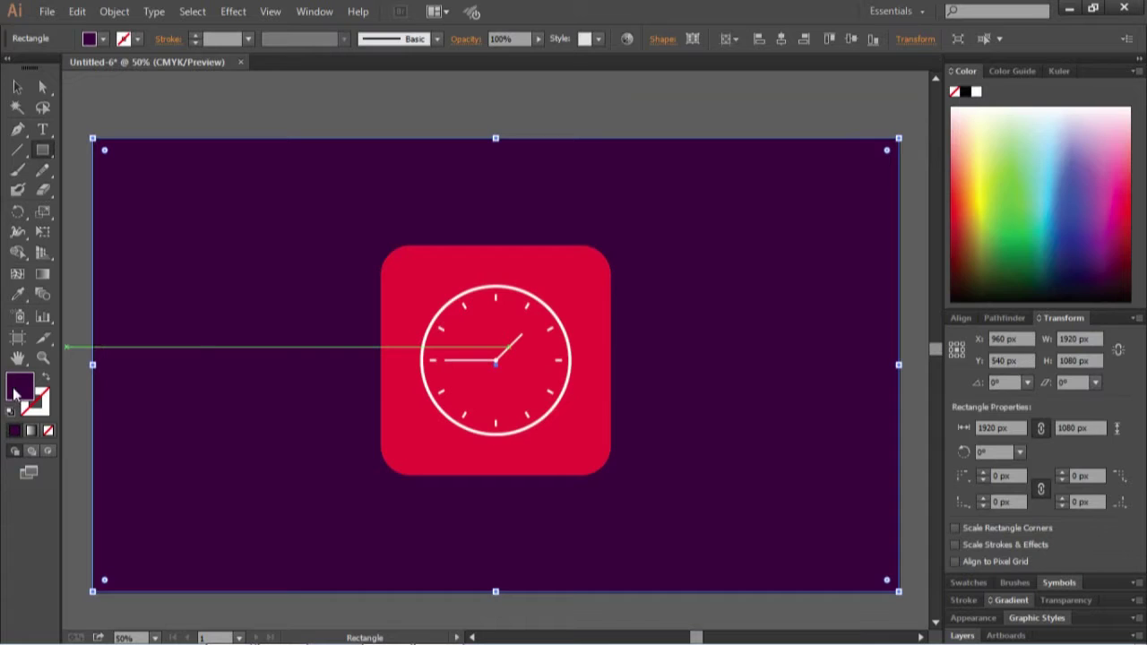
pyautogui.doubleClick(18, 387)
pyautogui.moveTo(842, 318); pyautogui.dragTo(843, 329)
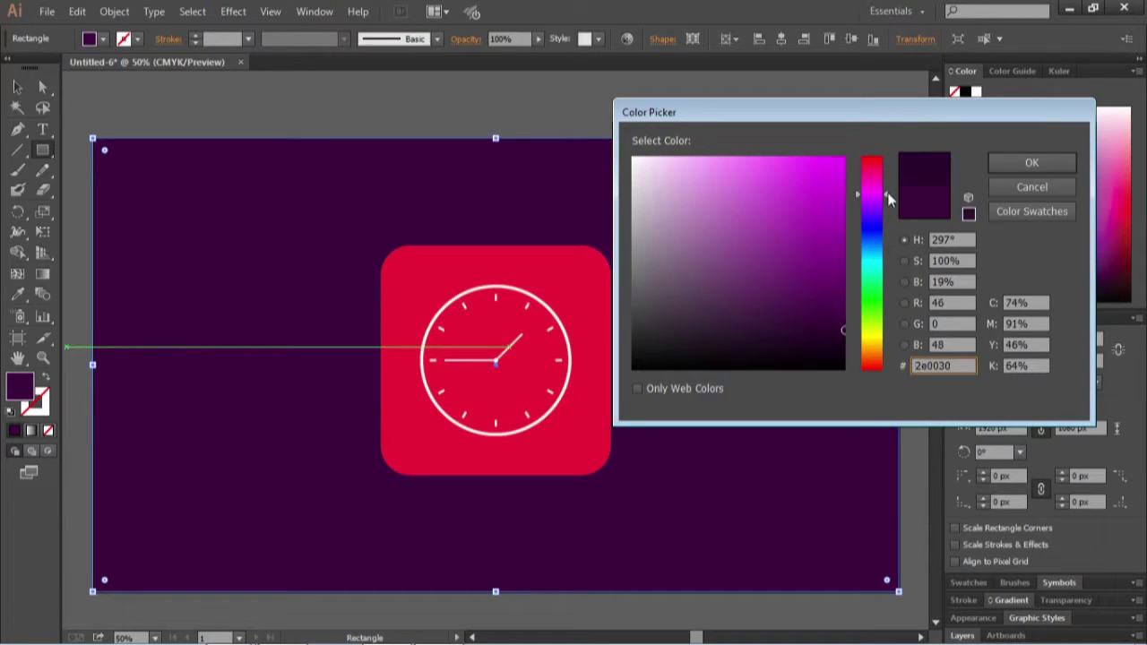
pyautogui.moveTo(887, 199); pyautogui.dragTo(888, 215)
pyautogui.moveTo(846, 343); pyautogui.dragTo(845, 335)
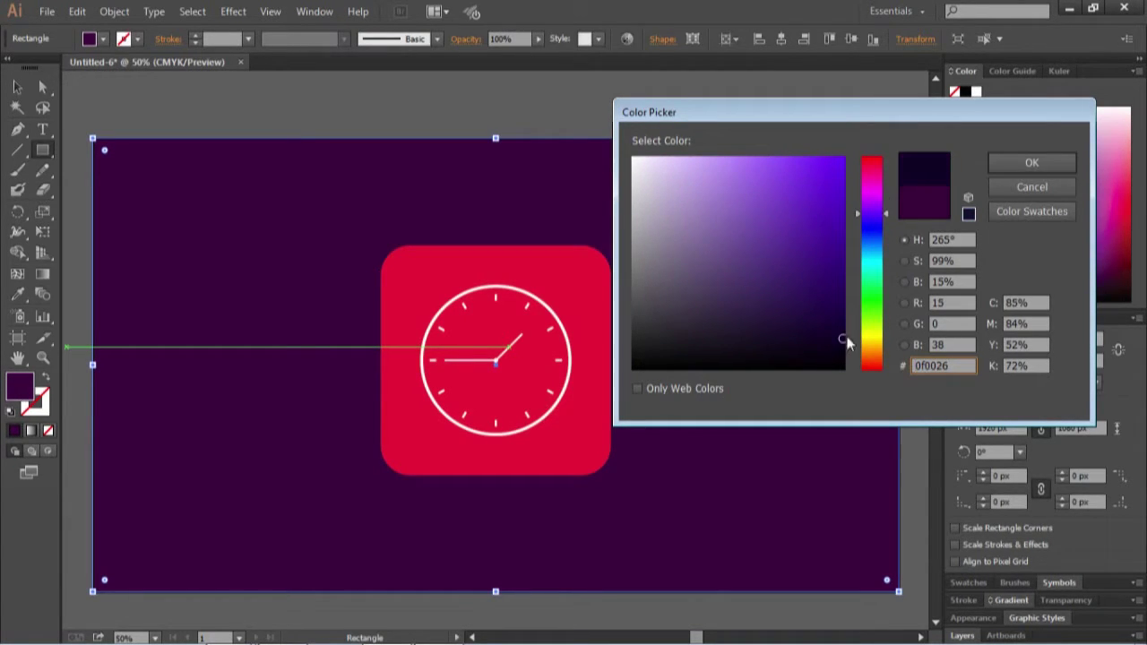
pyautogui.click(1032, 162)
pyautogui.click(17, 87)
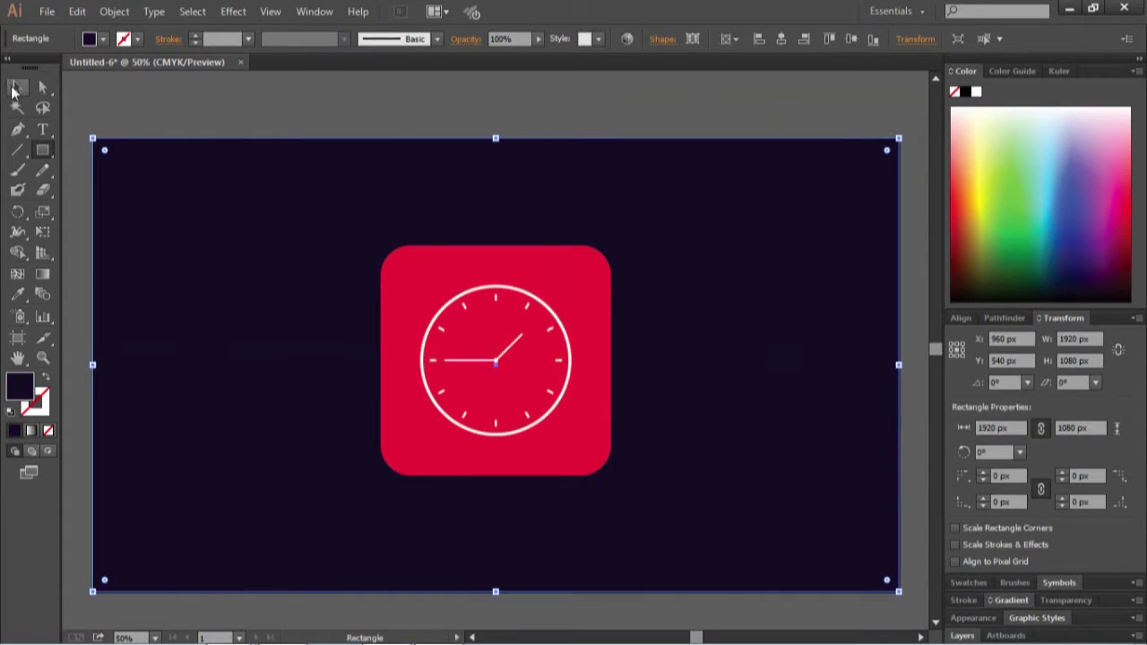
pyautogui.click(216, 130)
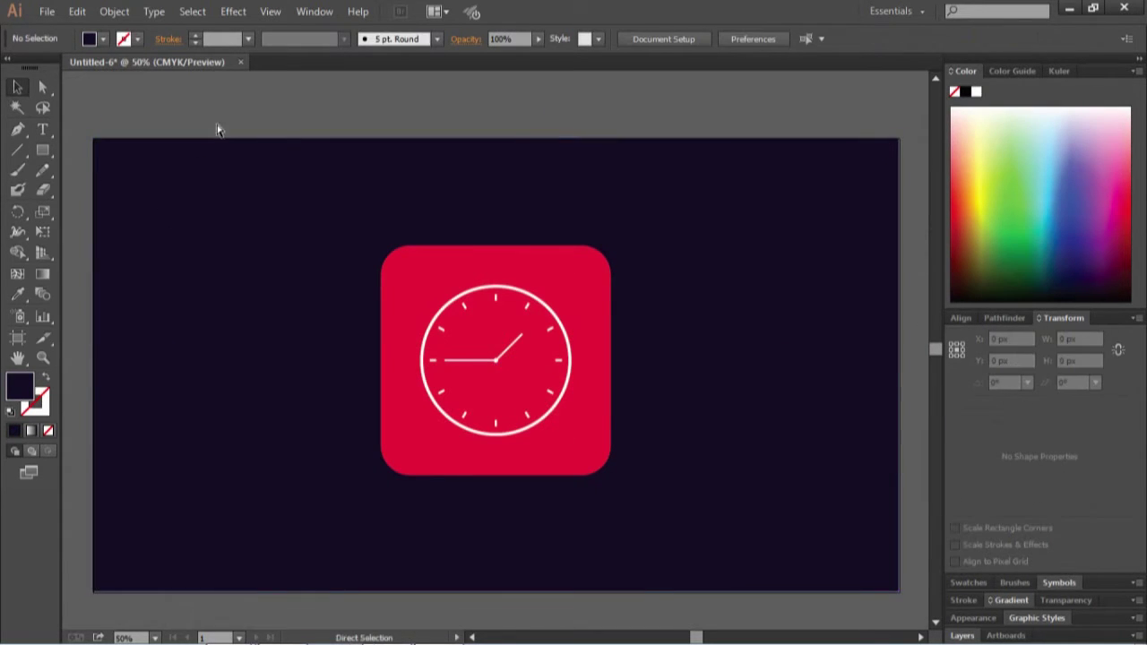
pyautogui.hotkey('ctrl', '1')
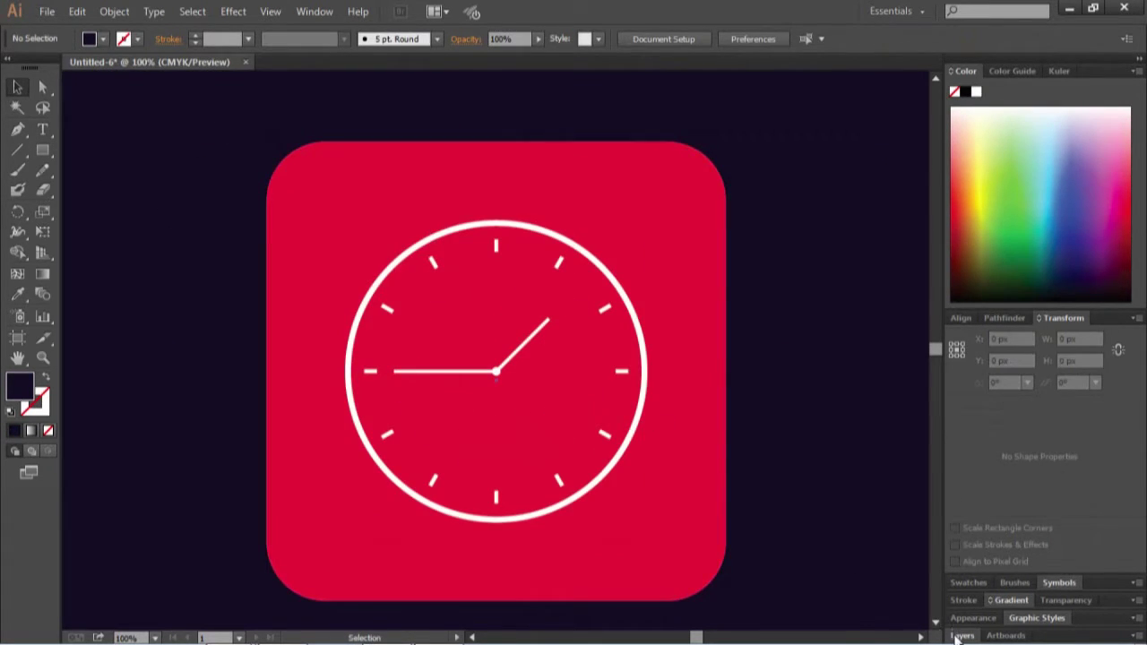
# Step: Lock Layer 1 holding the clock and add a new Layer 2
pyautogui.click(959, 636)
pyautogui.moveTo(319, 165); pyautogui.dragTo(539, 391)
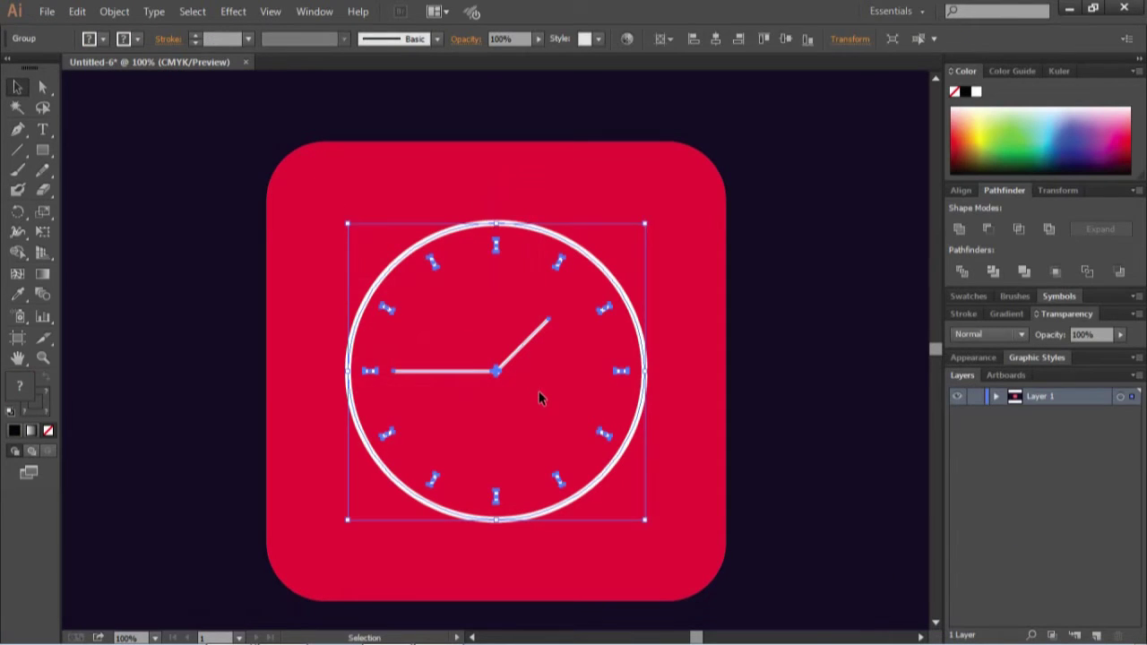
pyautogui.click(975, 396)
pyautogui.click(1097, 635)
# Step: Paste a clock copy offset down-right, unite it into one circle, and select both circles
pyautogui.hotkey('ctrl', 'f')
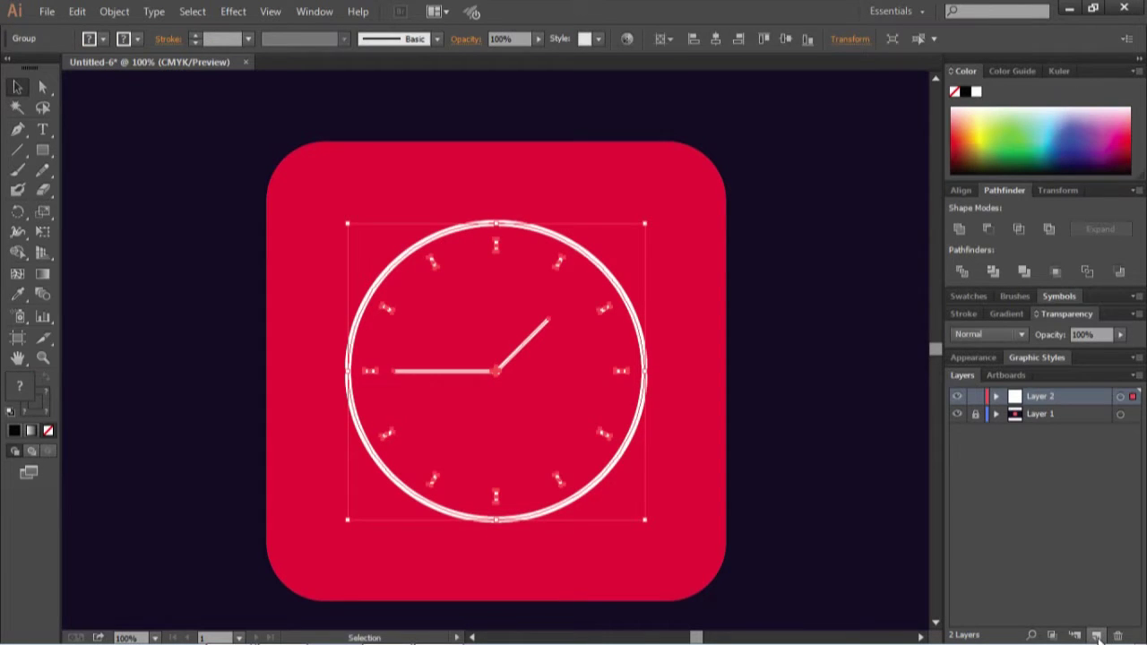
pyautogui.hotkey('shift', 'Down')
pyautogui.hotkey('shift', 'Down')
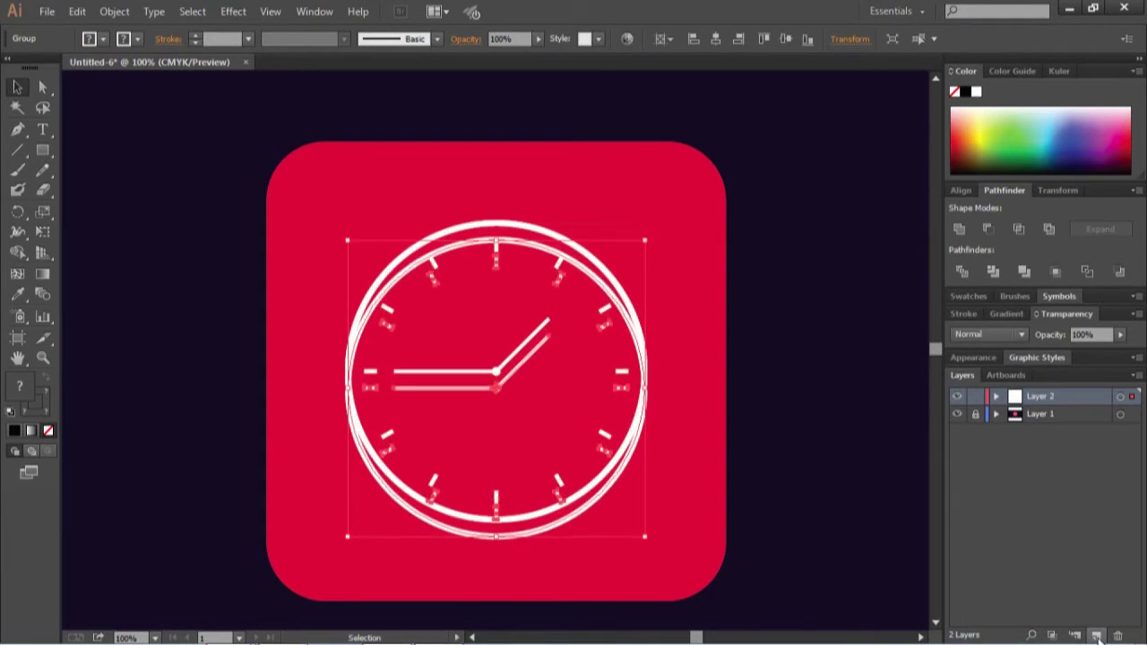
pyautogui.hotkey('shift', 'Down')
pyautogui.hotkey('shift', 'Down')
pyautogui.hotkey('shift', 'Down')
pyautogui.hotkey('shift', 'Down')
pyautogui.hotkey('shift', 'Down')
pyautogui.hotkey('shift', 'Right')
pyautogui.hotkey('shift', 'Right')
pyautogui.hotkey('shift', 'Right')
pyautogui.hotkey('shift', 'Right')
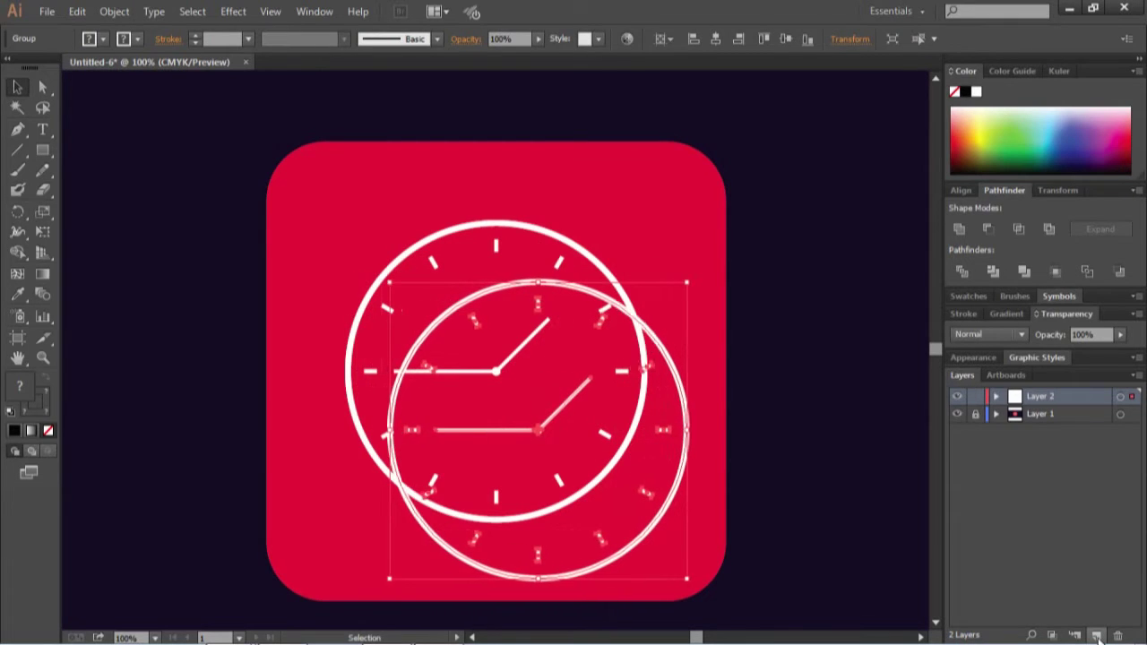
pyautogui.hotkey('shift', 'Right')
pyautogui.hotkey('shift', 'Right')
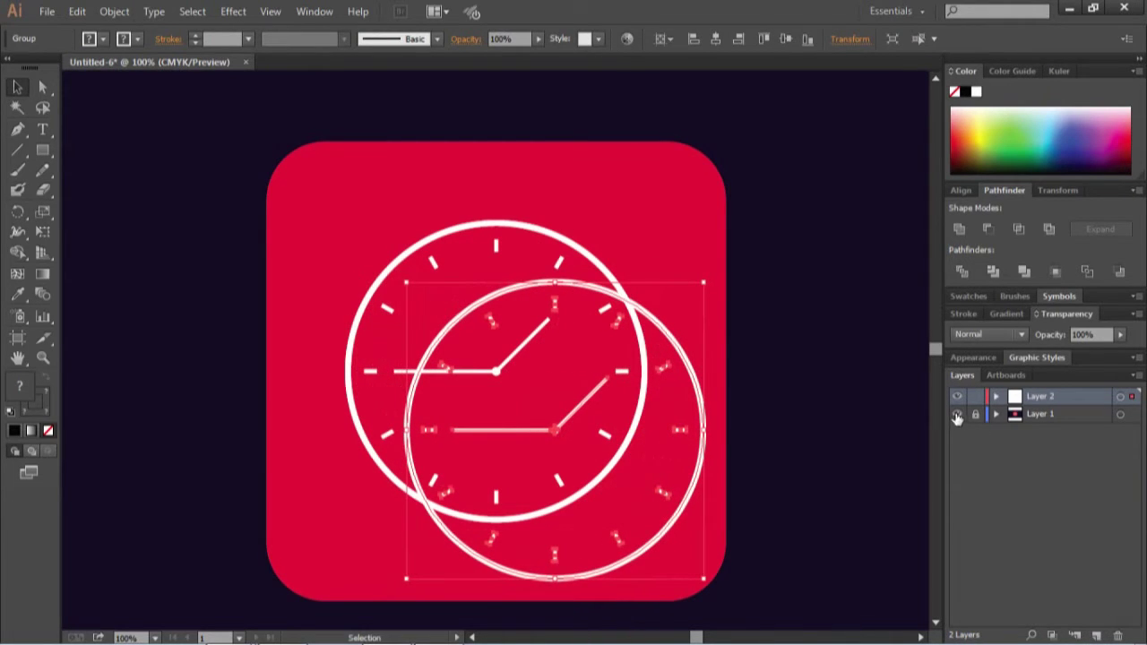
pyautogui.click(959, 228)
pyautogui.click(491, 246)
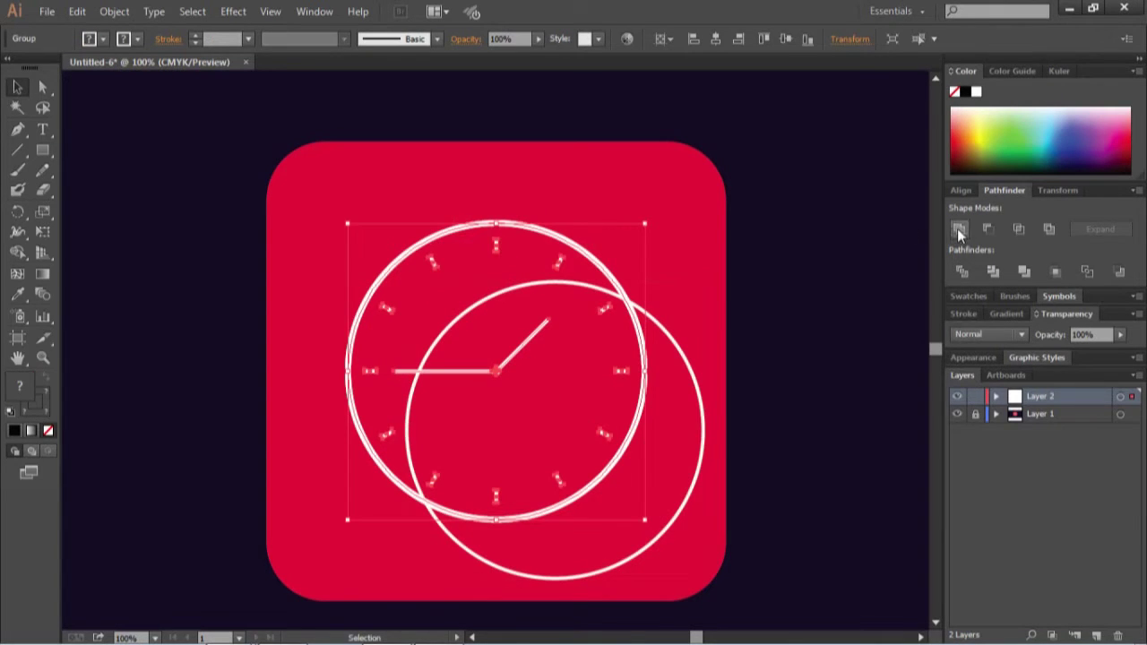
pyautogui.moveTo(453, 182); pyautogui.dragTo(603, 383)
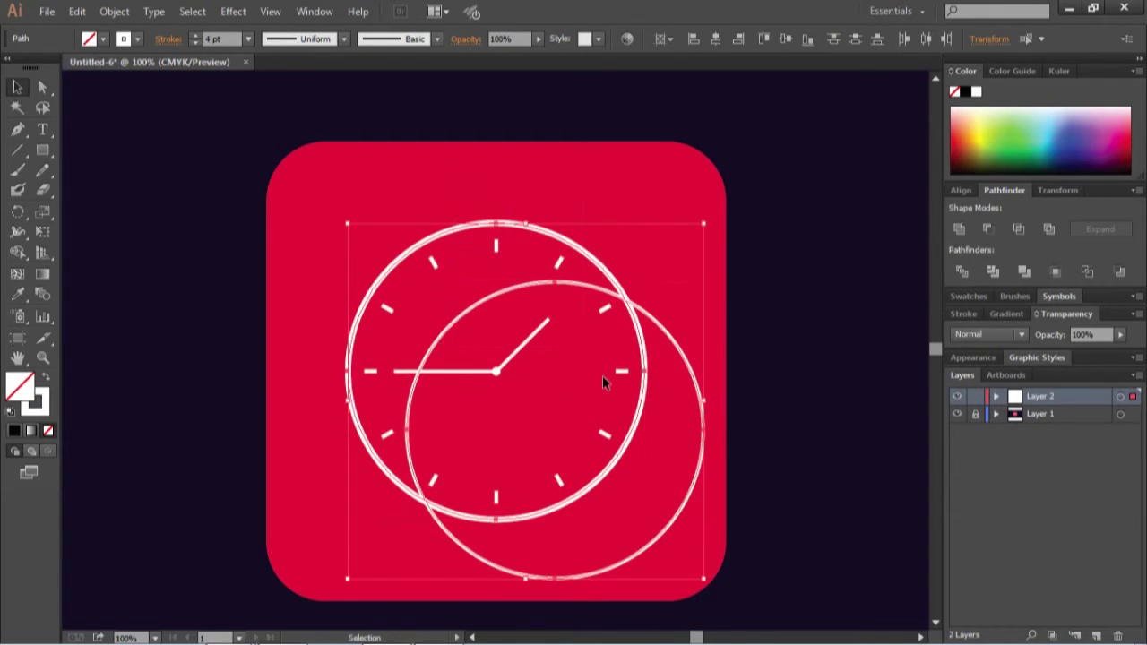
# Step: Fill both circles white, set the offset circle to 0% opacity, and blend them
pyautogui.click(48, 380)
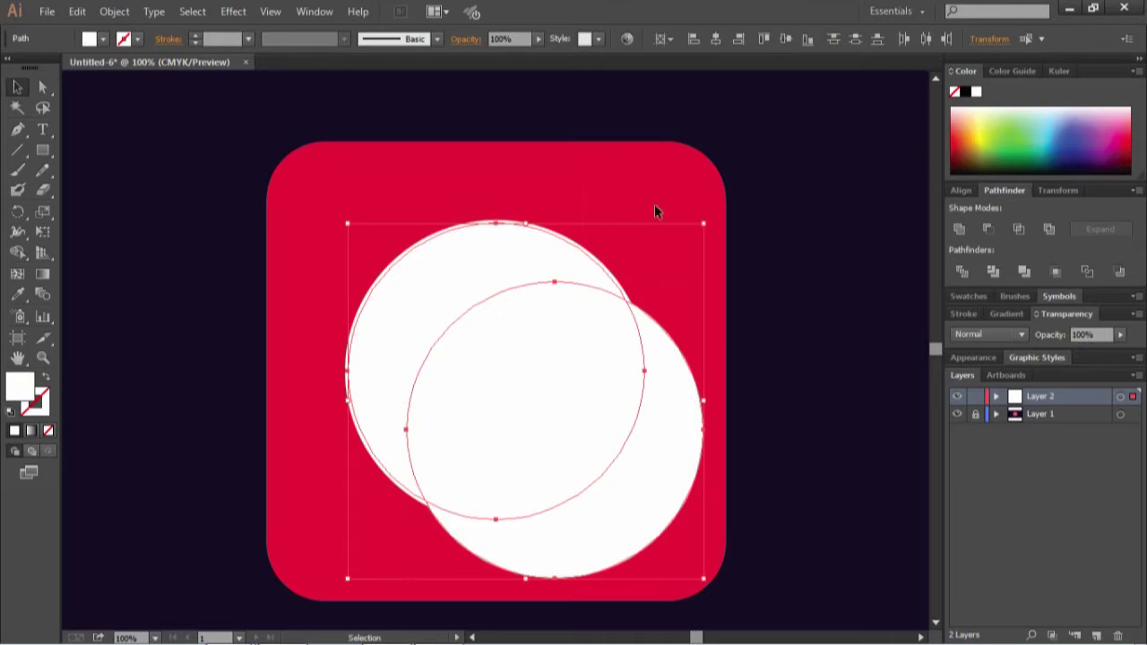
pyautogui.click(655, 384)
pyautogui.write('0')
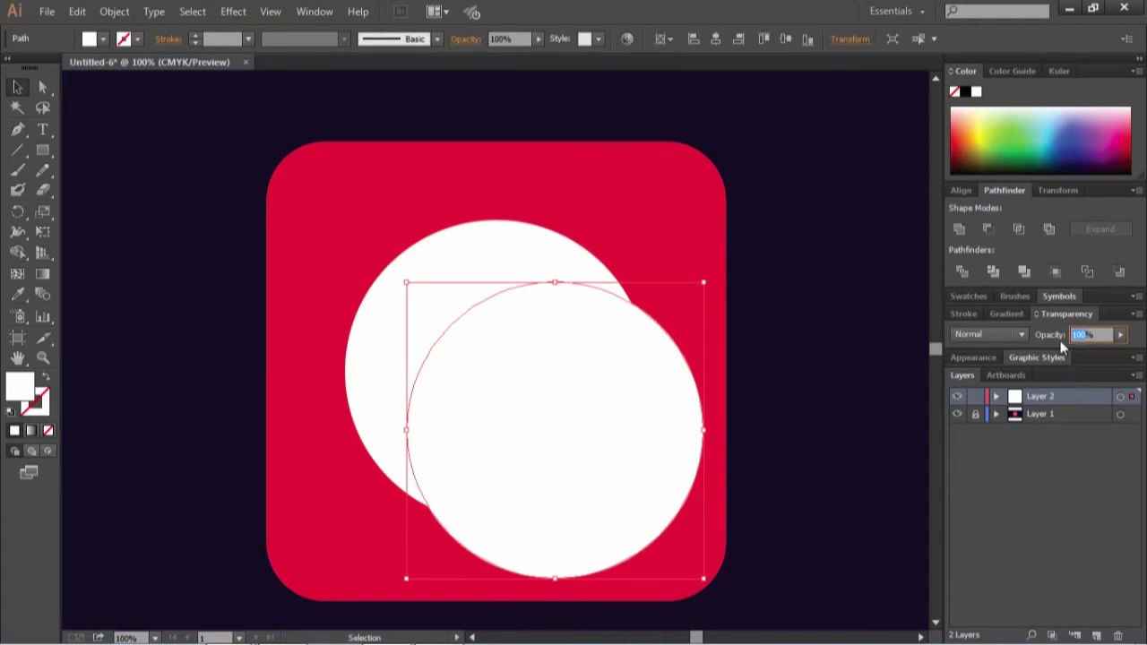
pyautogui.press('Return')
pyautogui.keyDown('shift'); pyautogui.click(592, 384); pyautogui.keyUp('shift')
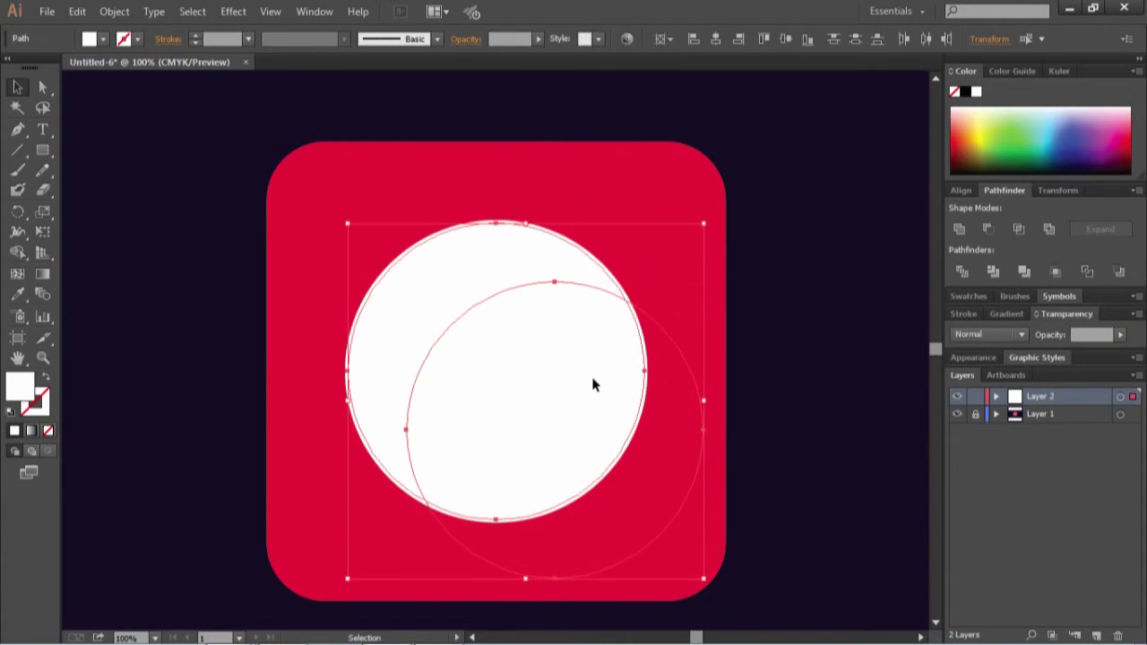
pyautogui.click(114, 11)
pyautogui.moveTo(134, 408)
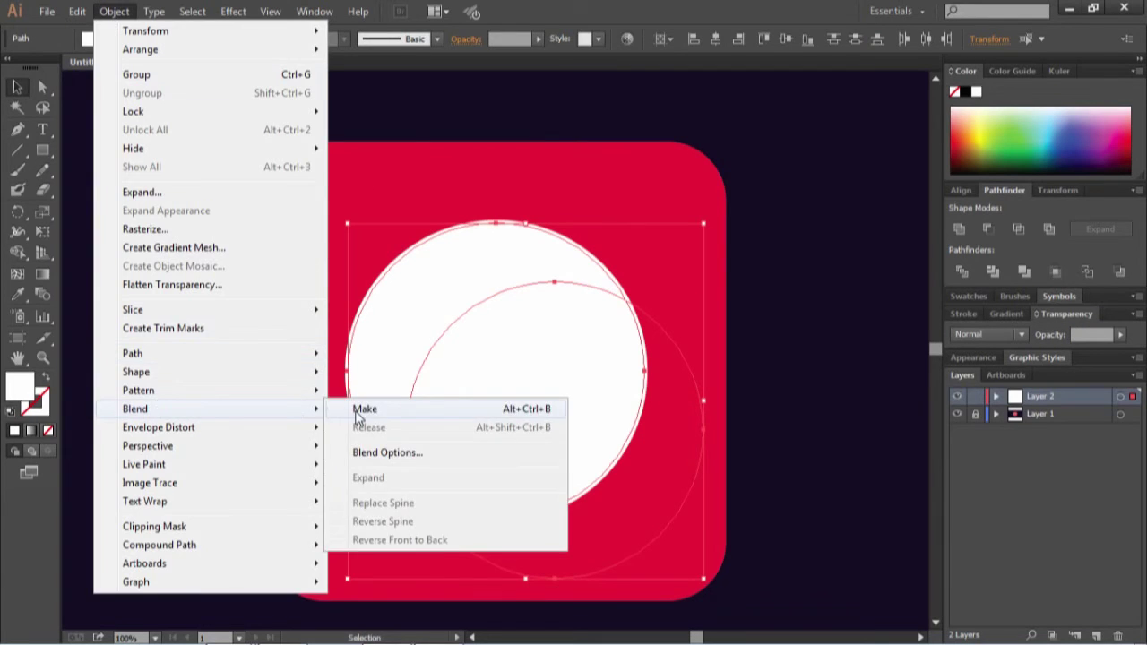
pyautogui.click(358, 408)
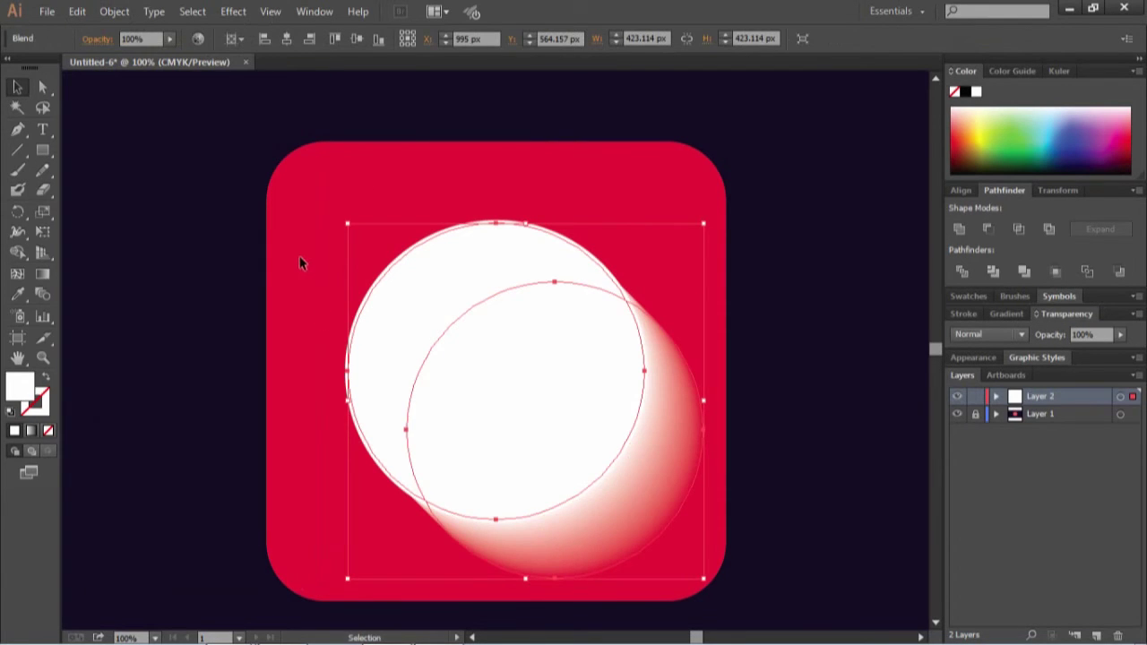
# Step: Make the blend black #000000 at 20% opacity and lock Layer 2
pyautogui.doubleClick(18, 391)
pyautogui.write('000000')
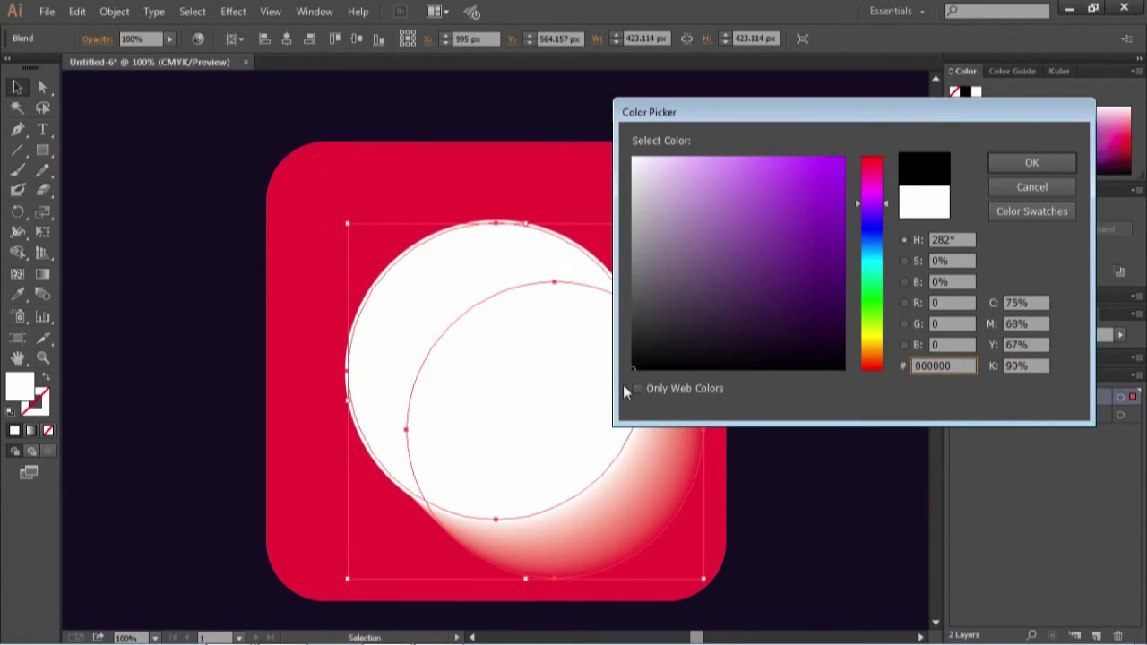
pyautogui.press('Return')
pyautogui.click(1081, 335)
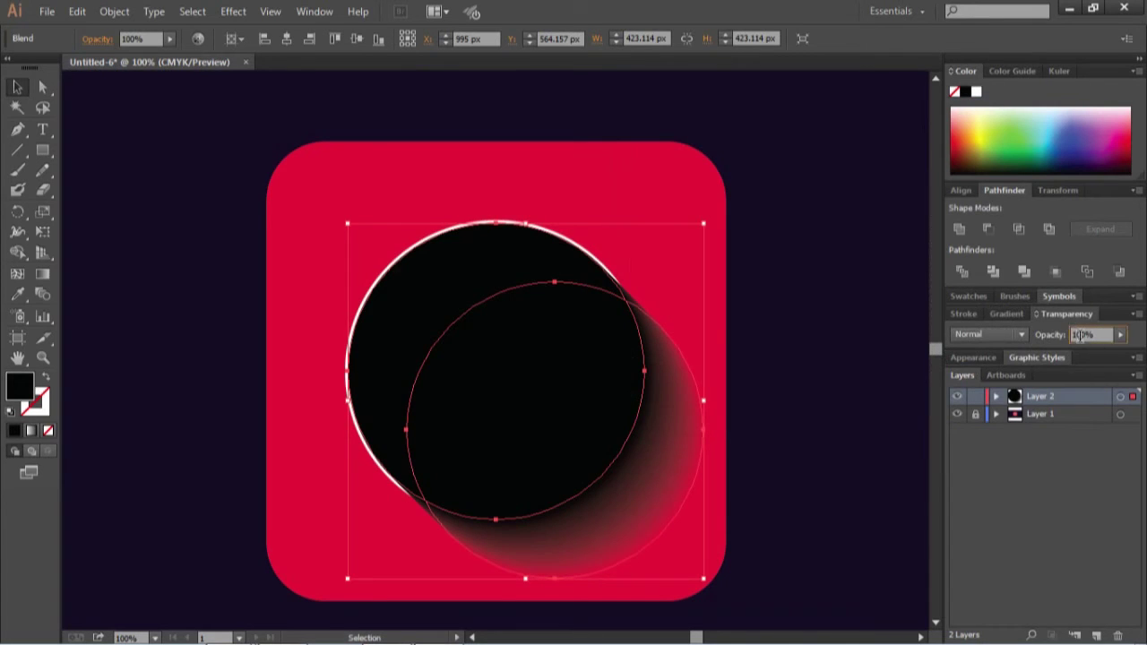
pyautogui.press('Return')
pyautogui.click(975, 396)
# Step: Paste the clock group from Layer 1 in front on a new top Layer 3
pyautogui.click(1045, 415)
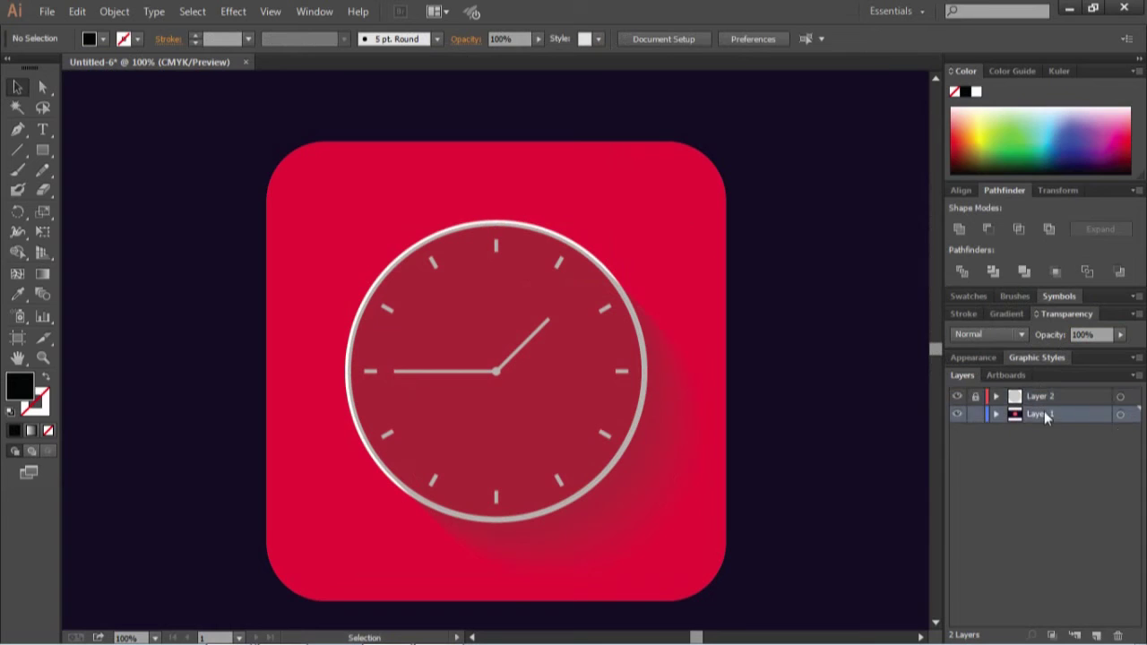
pyautogui.click(457, 232)
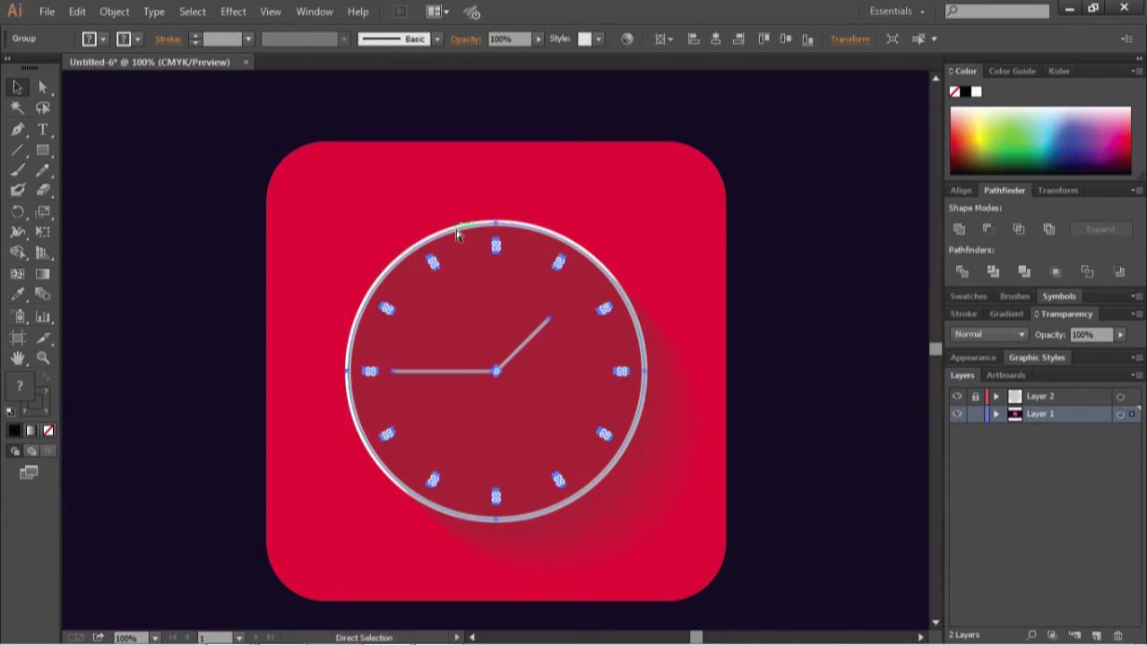
pyautogui.click(1051, 401)
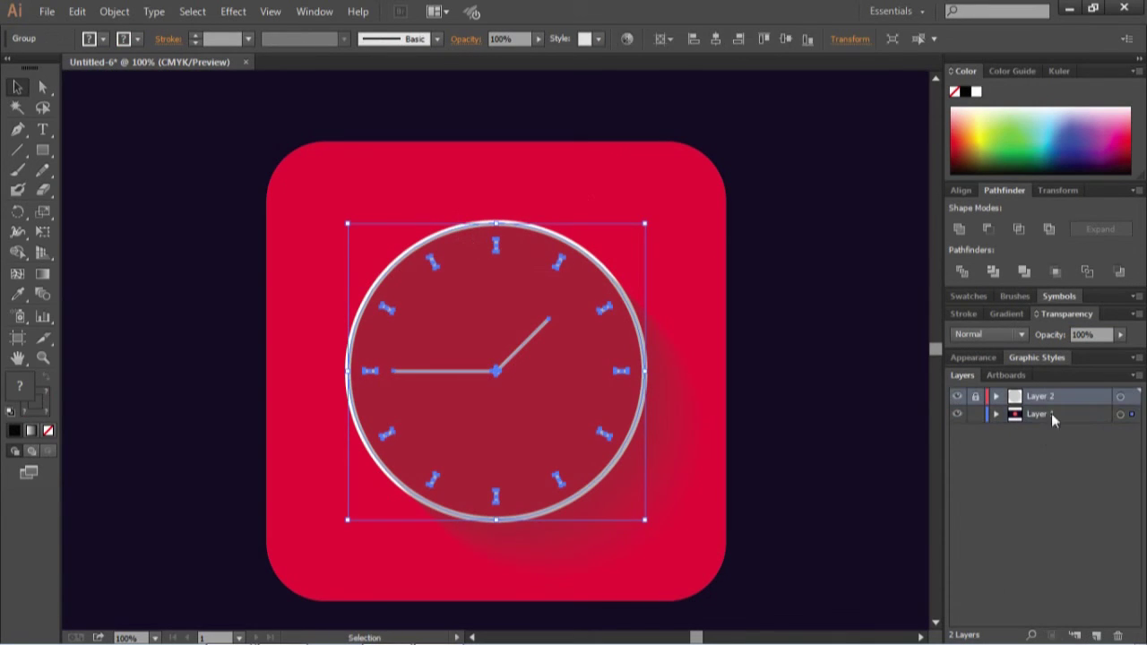
pyautogui.click(1097, 636)
pyautogui.hotkey('ctrl', 'f')
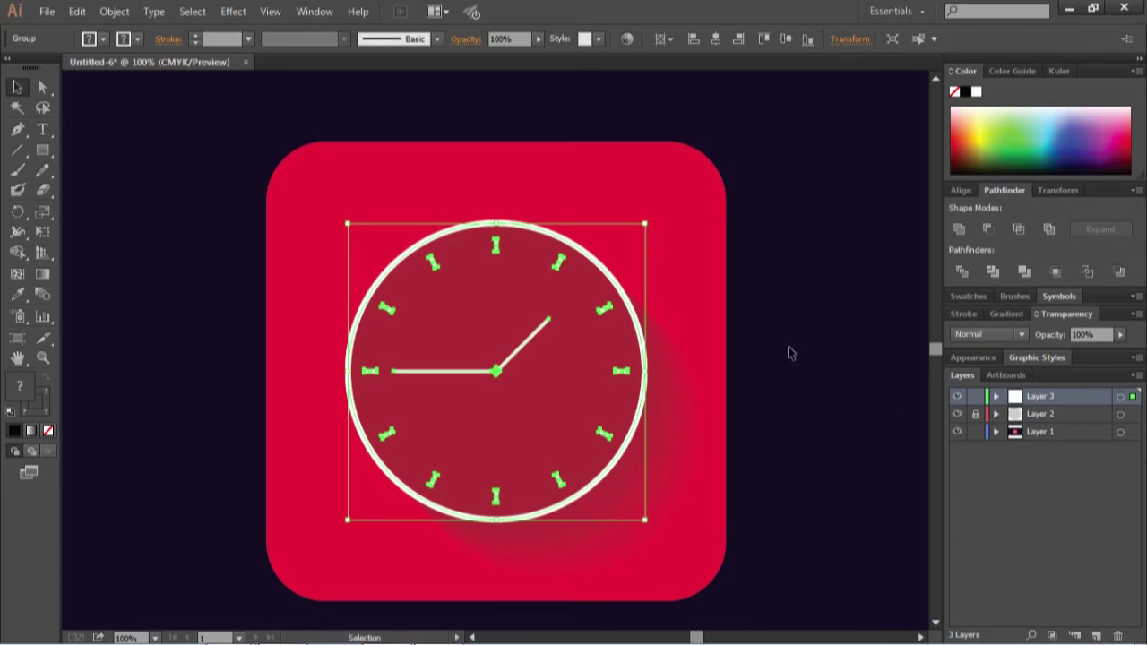
pyautogui.click(709, 254)
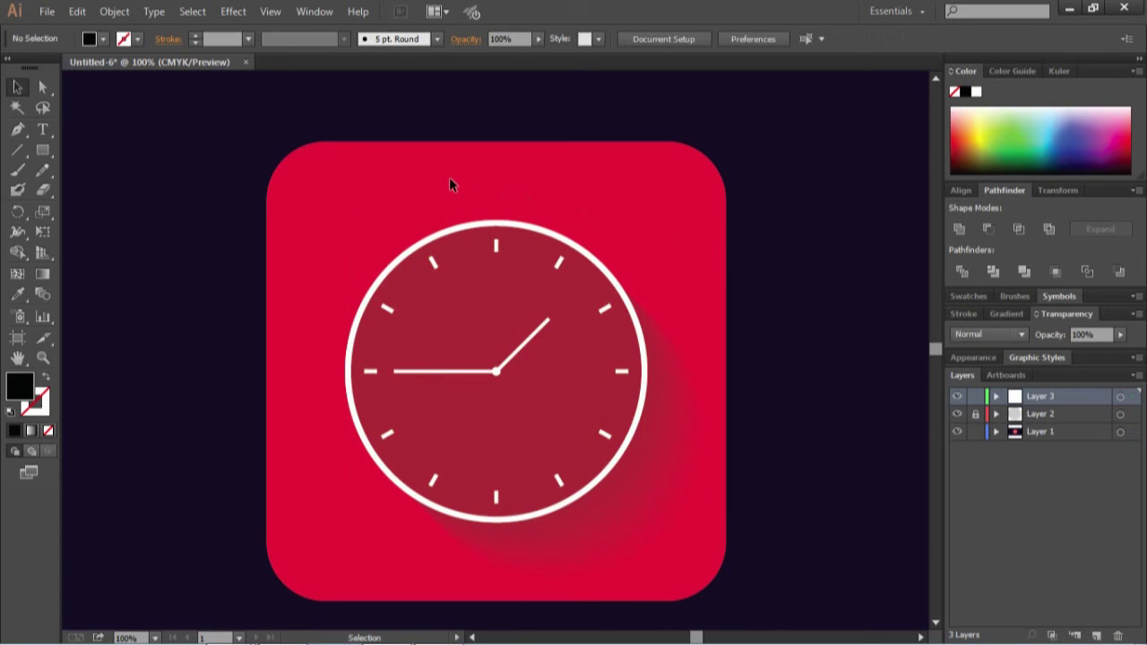